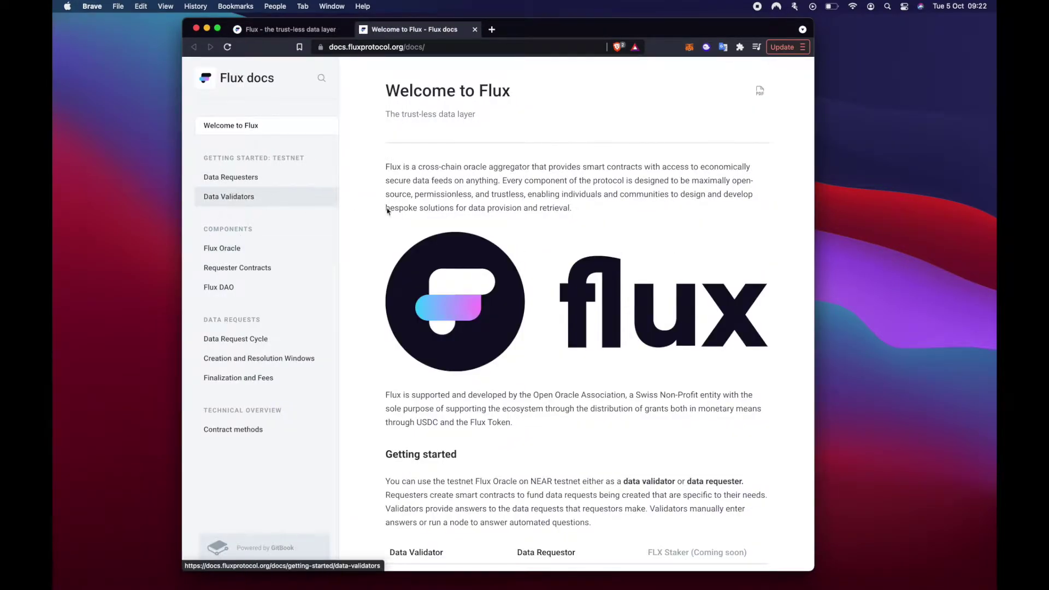
Step: Open the Data Validators guide and follow its account-setup link to NEAR's 'Building a Smart Contract in Rust' guide
scroll(497, 269, "down", 5)
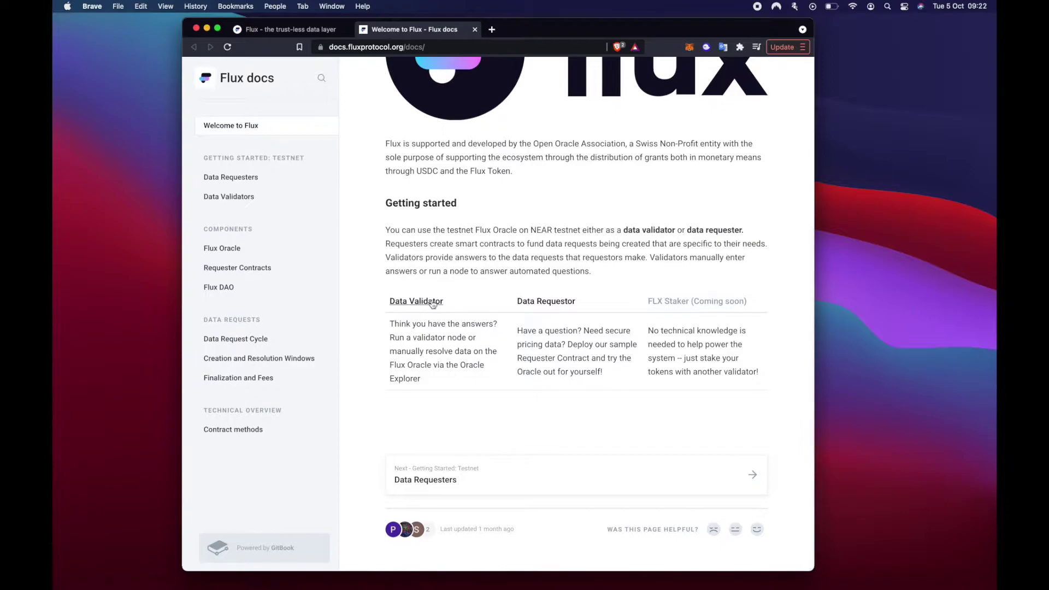
left_click(431, 302)
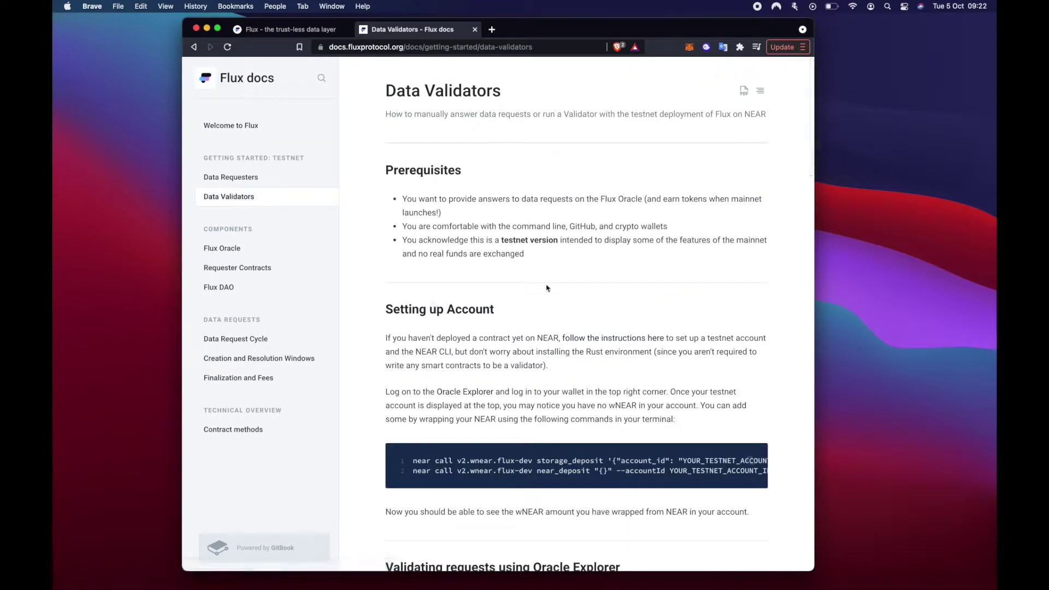
scroll(565, 204, "down", 1)
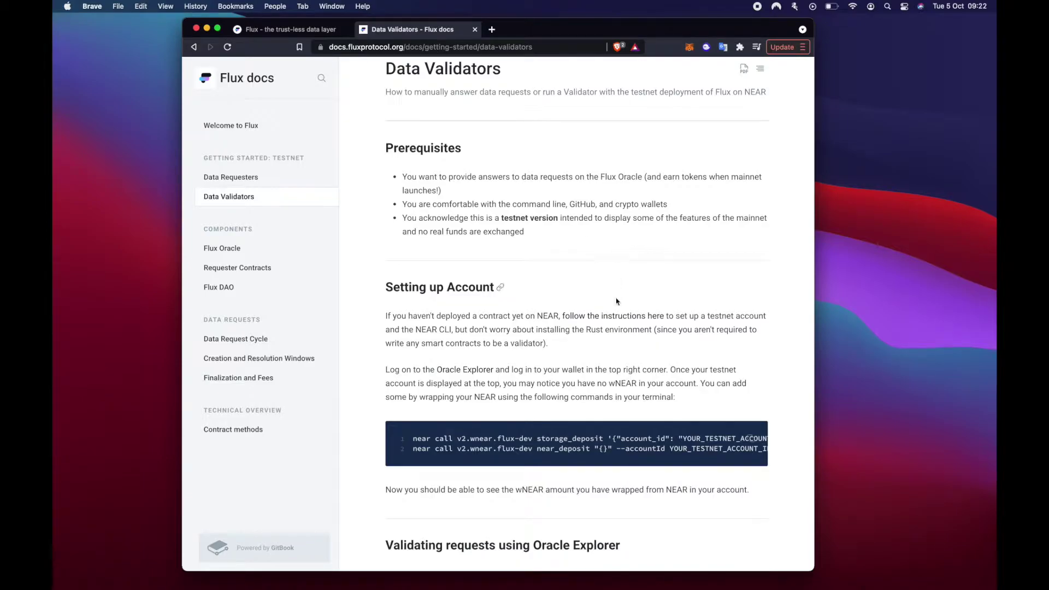
left_click(614, 316)
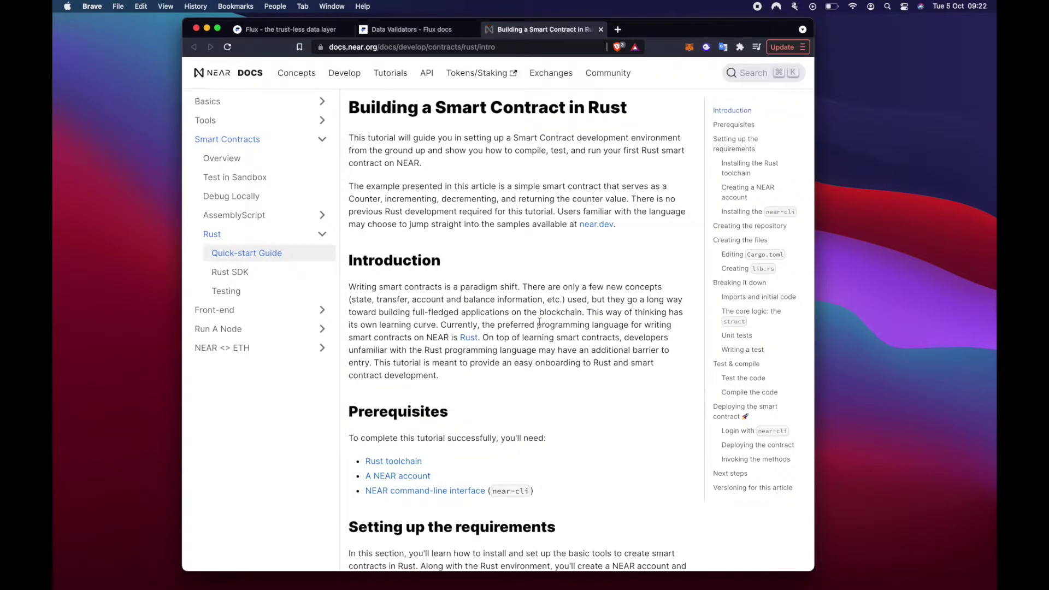
Step: Find 'Creating a NEAR account' and open the wallet.testnet.near.org Reserve Account ID page
scroll(536, 322, "down", 5)
scroll(539, 326, "down", 5)
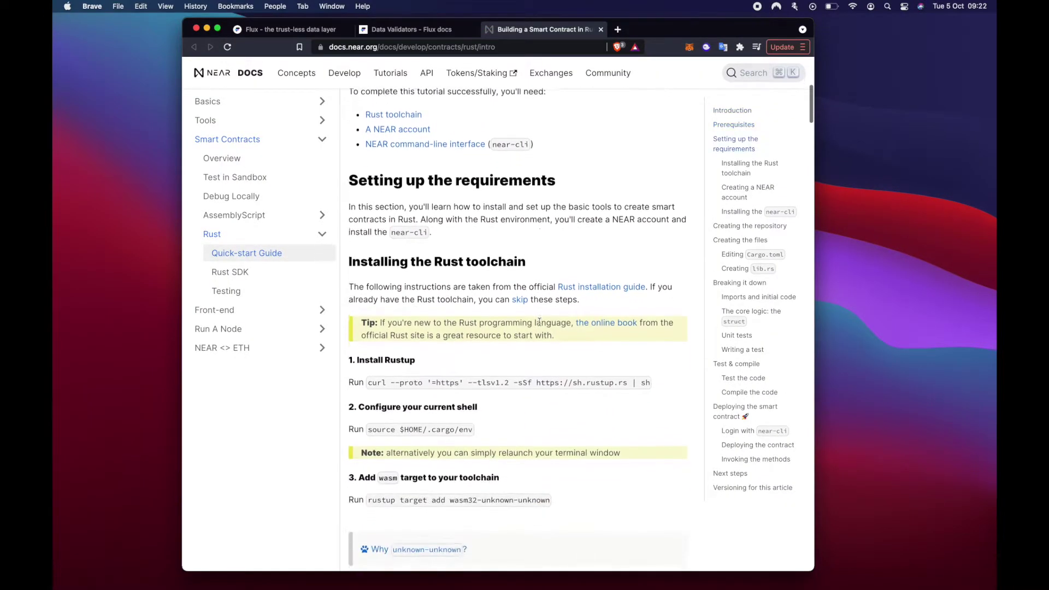
scroll(539, 325, "down", 3)
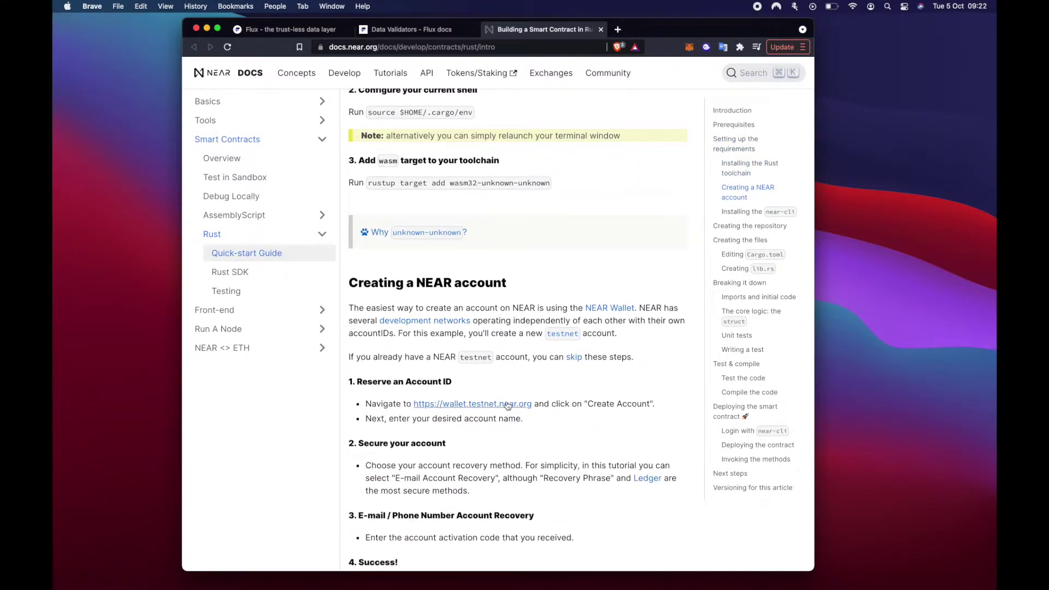
left_click(507, 403)
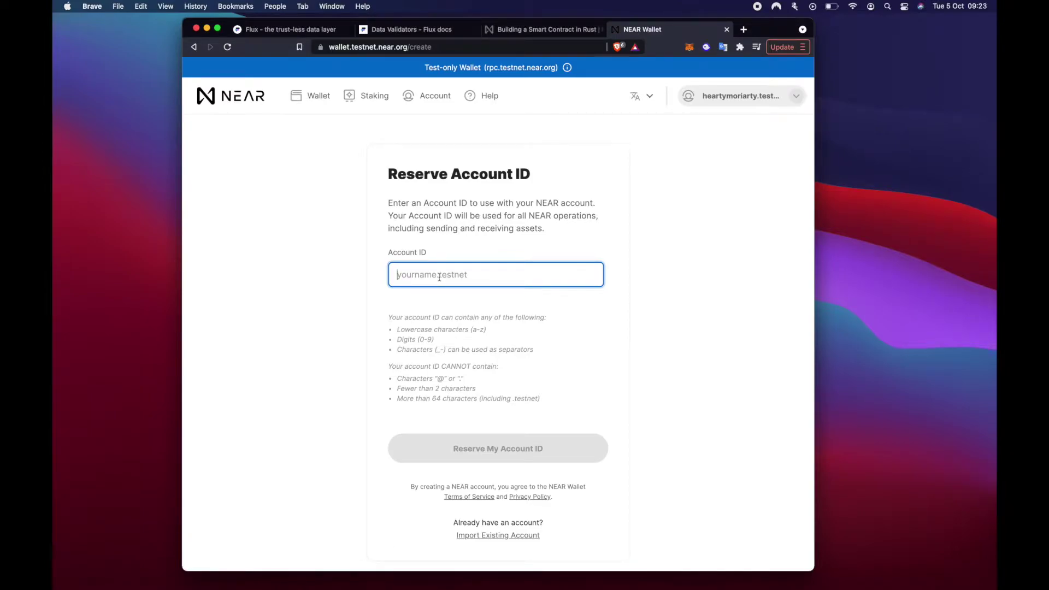
Step: Reserve a testnet account ID, verify the secure passphrase to create it, and return to Data Validators
type("artymoriarty")
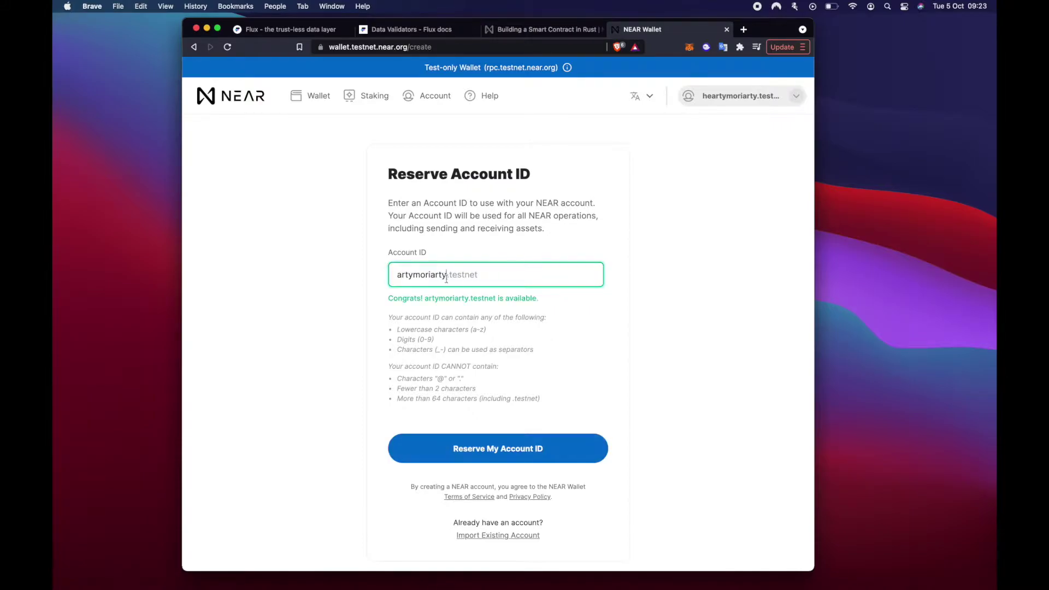
left_click(516, 458)
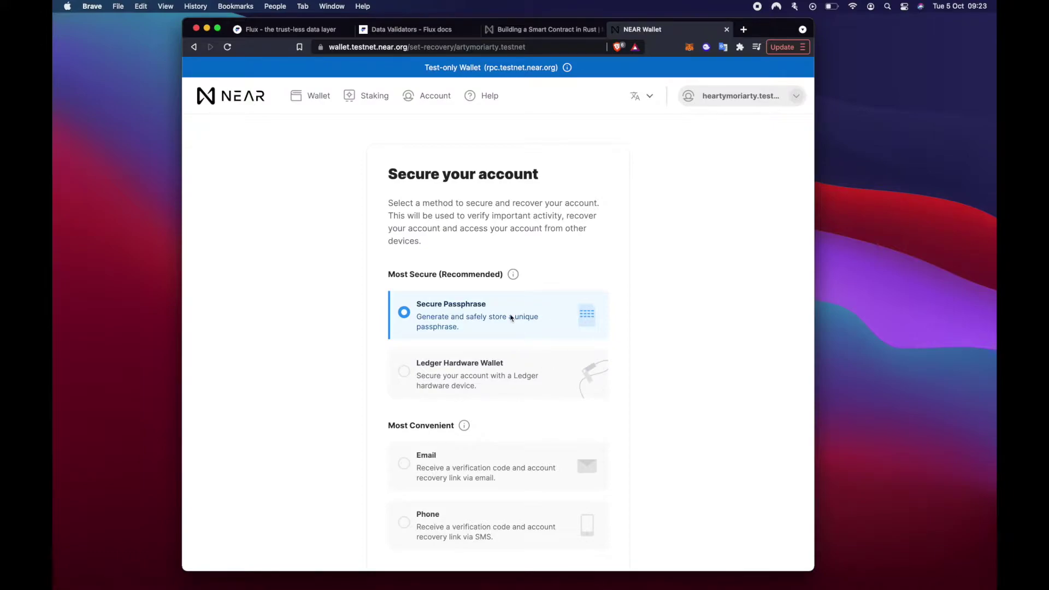
scroll(511, 317, "down", 5)
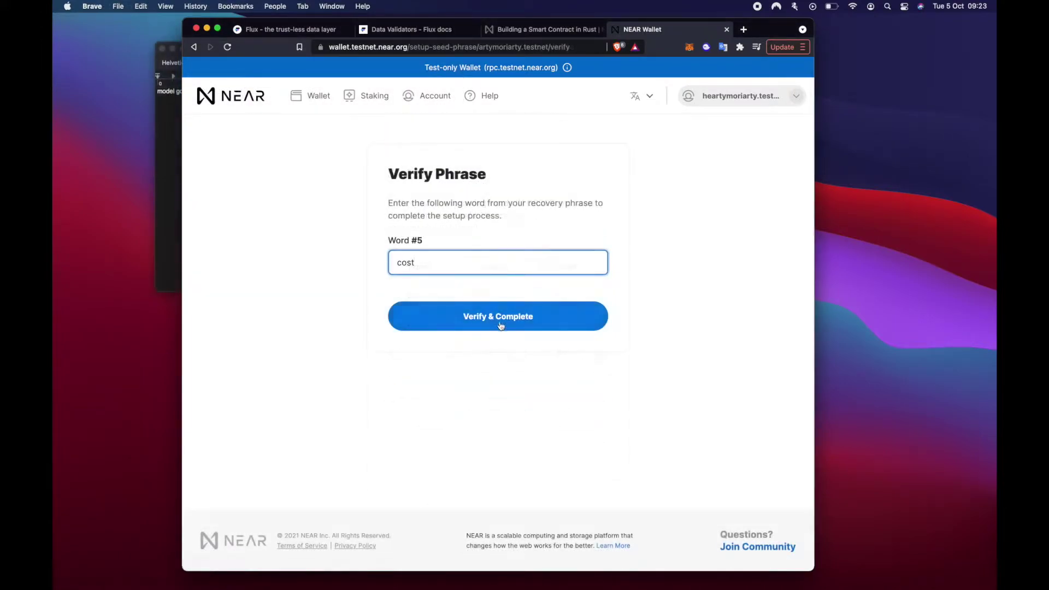
left_click(501, 326)
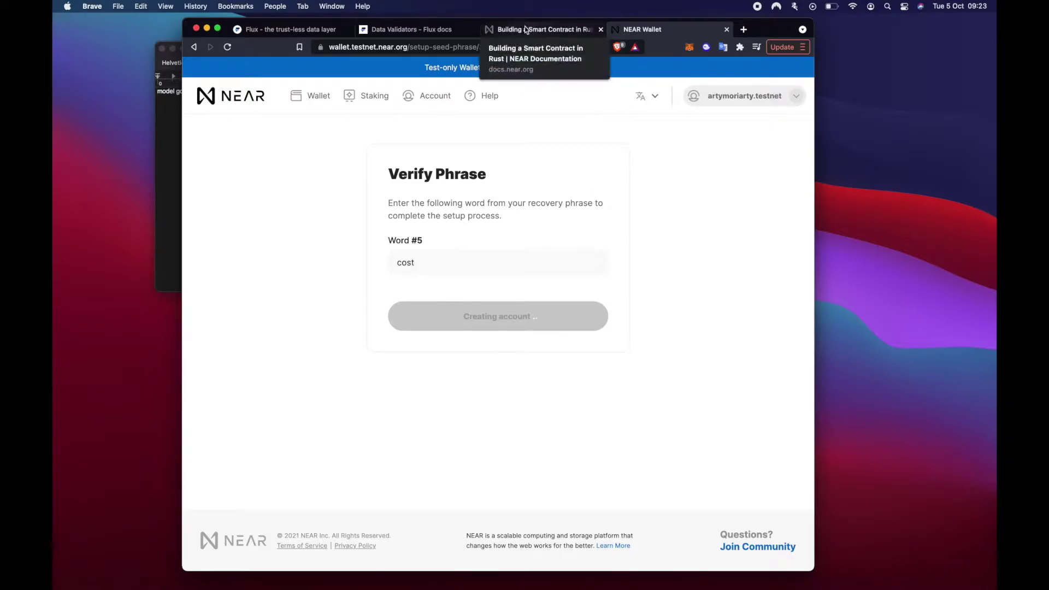
left_click(432, 32)
scroll(550, 297, "down", 3)
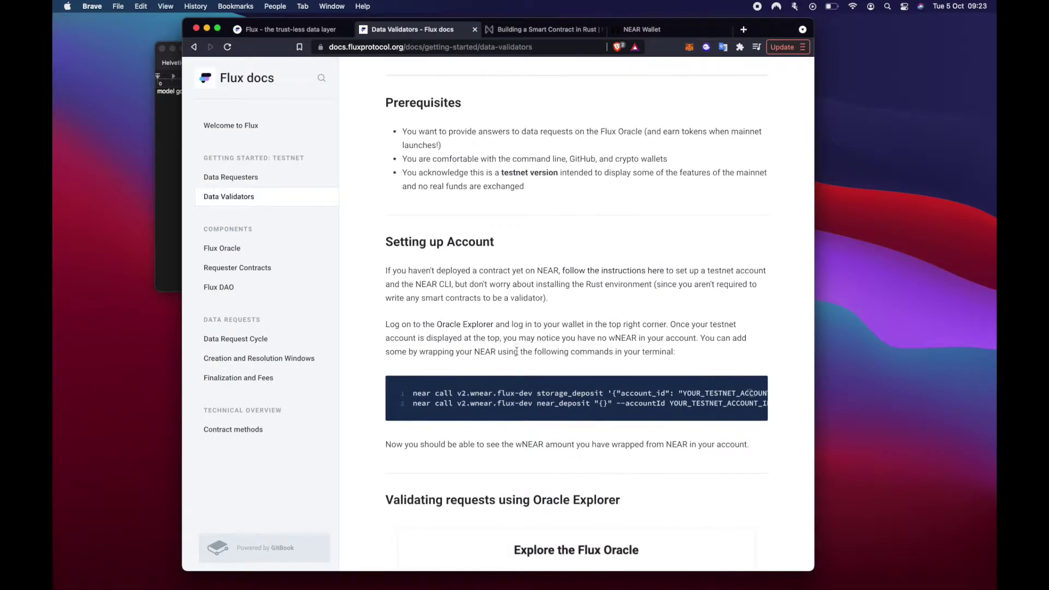
Step: Log in to Flux Oracle Explorer via NEAR Wallet and check the 0.00 wNEAR balance
left_click(465, 325)
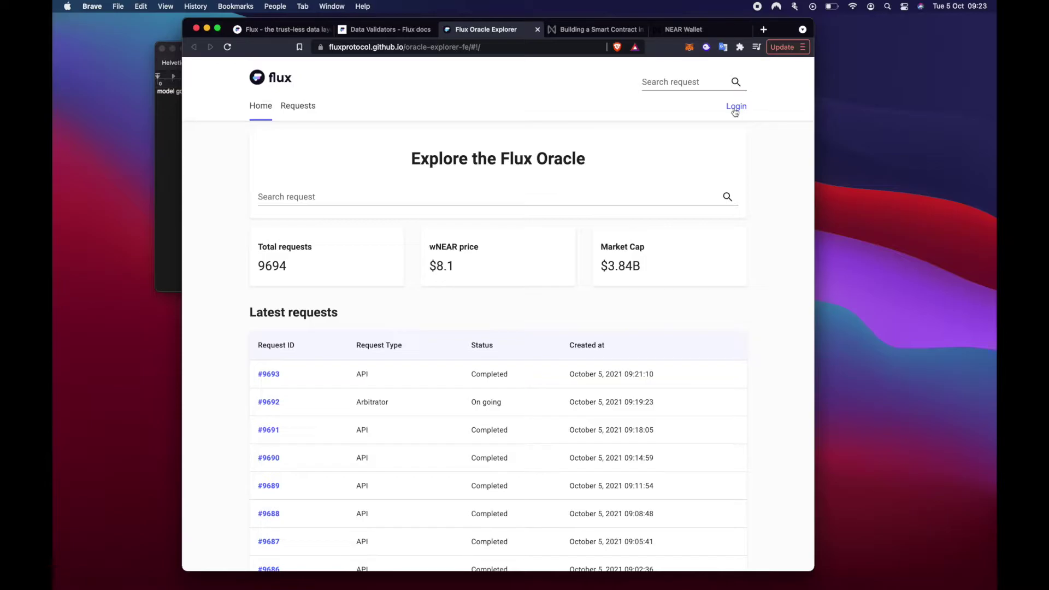
left_click(735, 108)
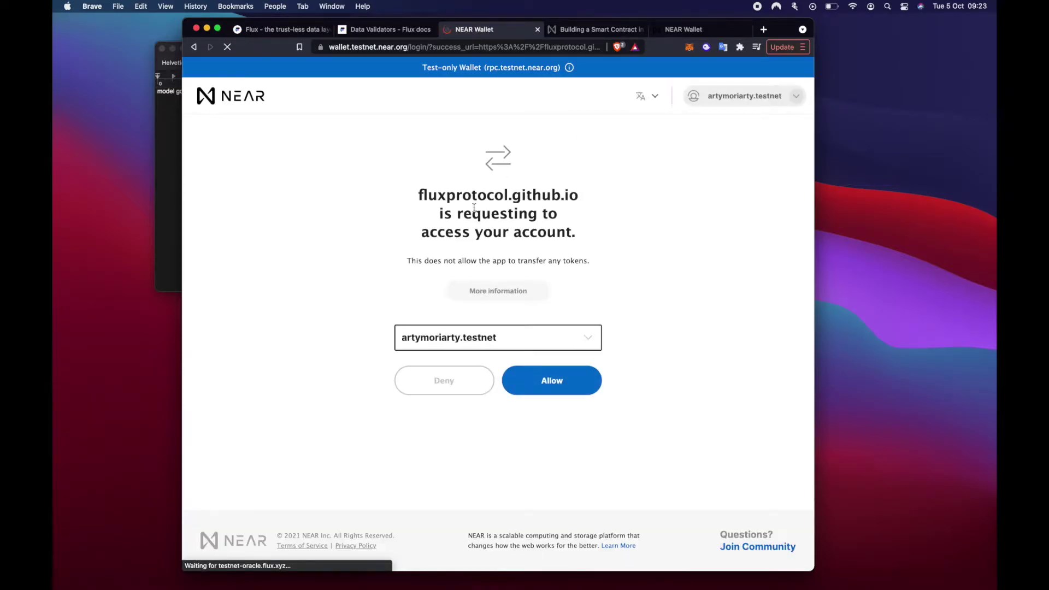
left_click(552, 383)
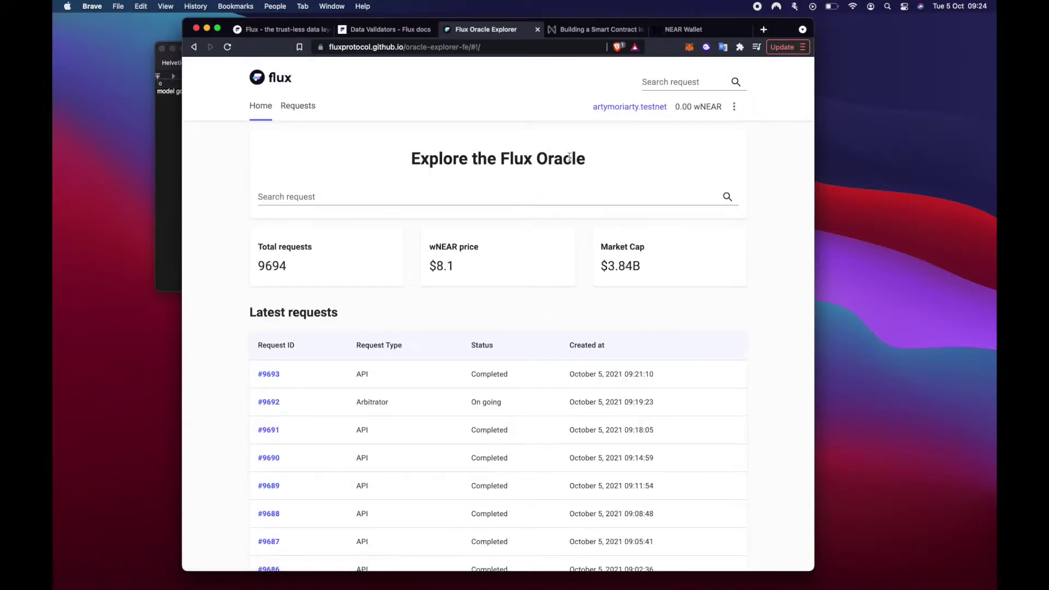
left_click_drag(675, 107, 692, 108)
Step: Confirm NEAR CLI full access by entering the testnet account ID, then close the logged-in notice
left_click(768, 222)
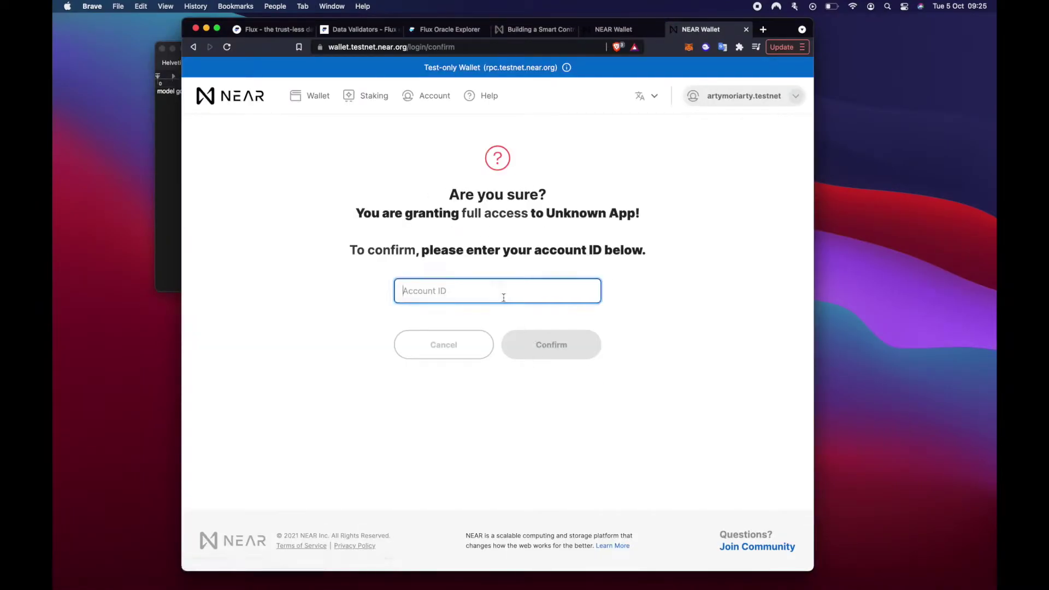
type("artymoriarty.t")
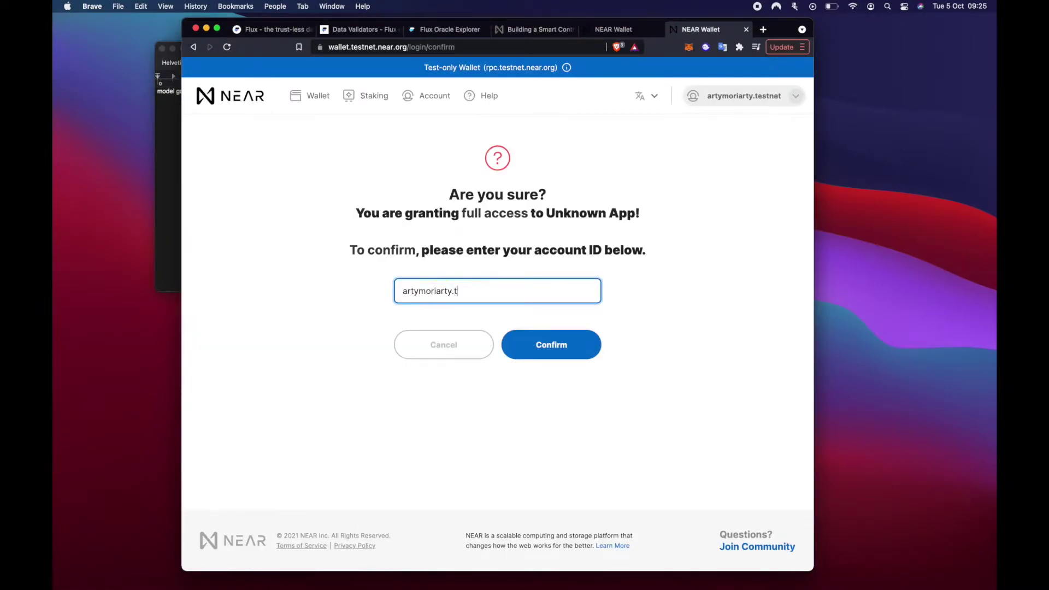
type("estnet")
key("Return")
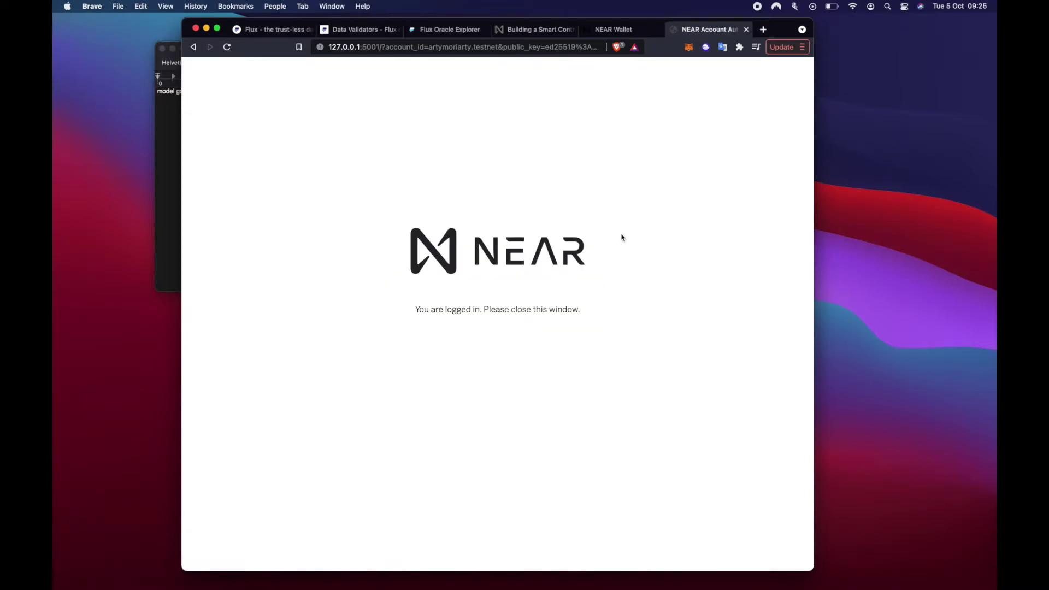
left_click(746, 29)
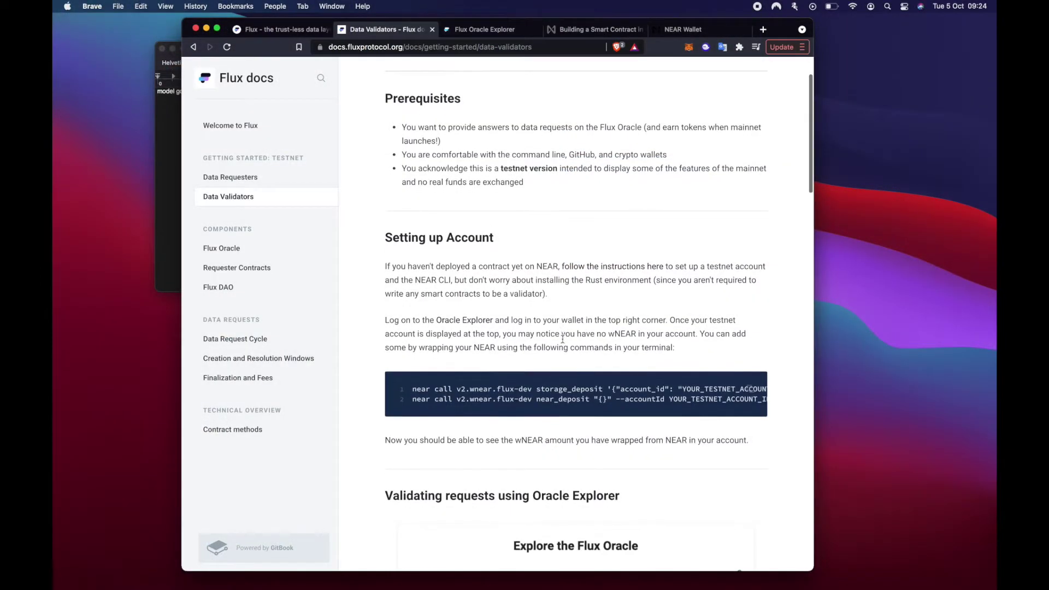
Step: Read the storage_deposit and near_deposit wNEAR commands in the Setting up Account code block
scroll(561, 339, "down", 2)
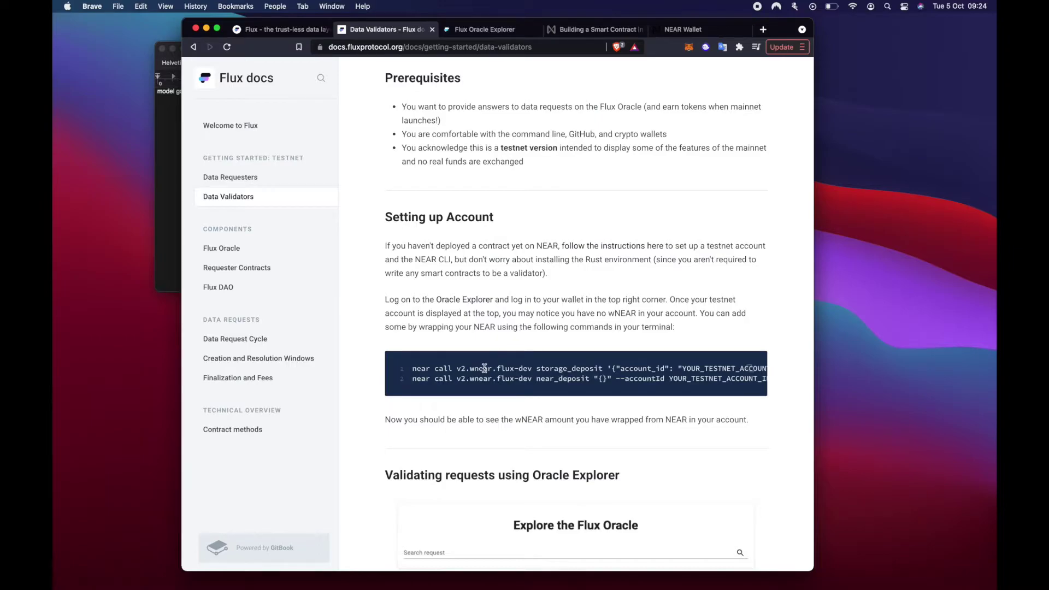
scroll(484, 368, "right", 5)
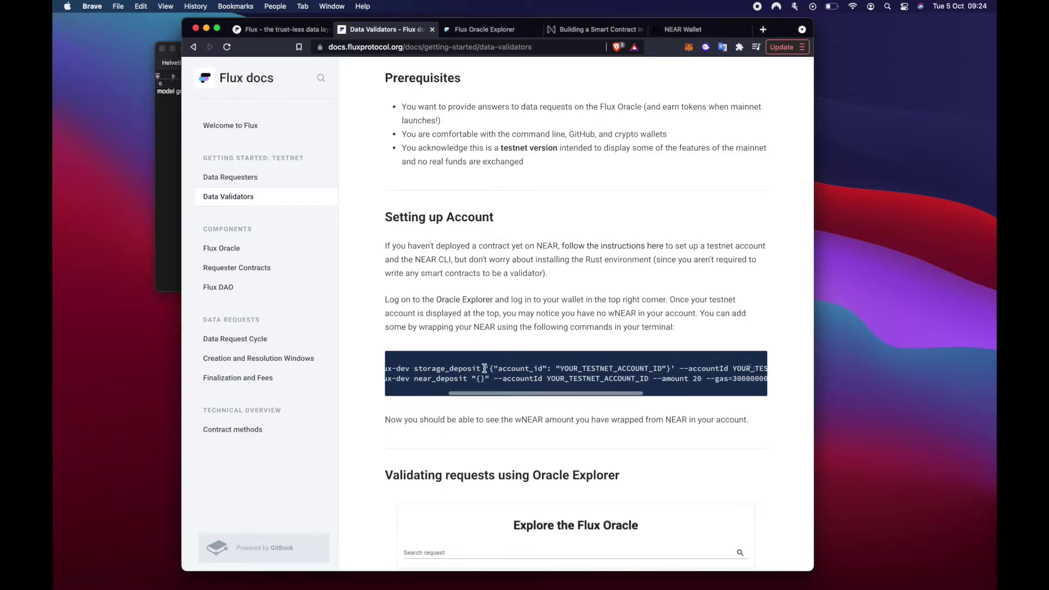
scroll(484, 368, "right", 3)
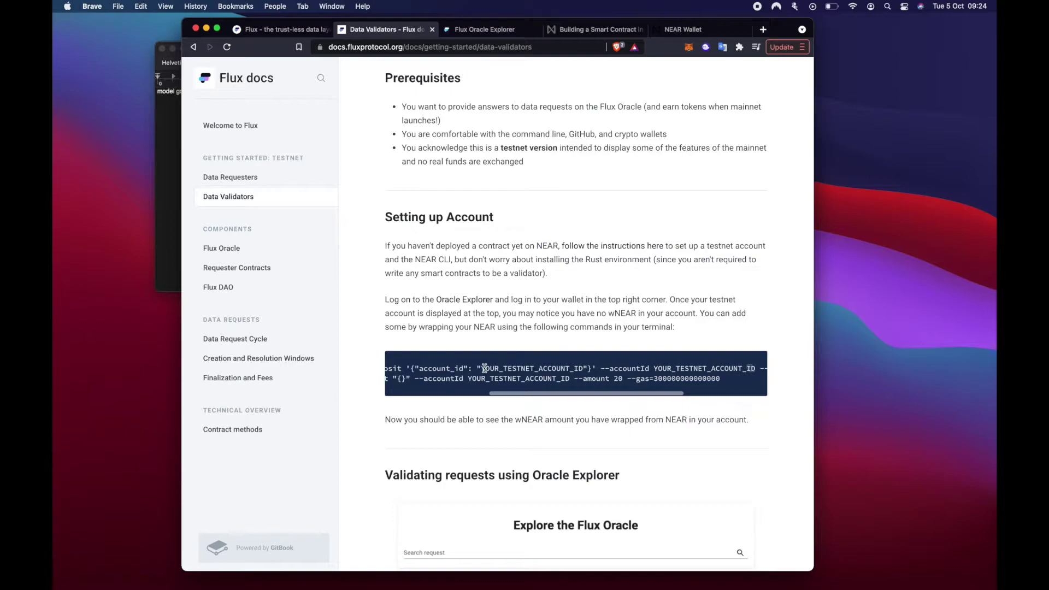
scroll(484, 368, "left", 8)
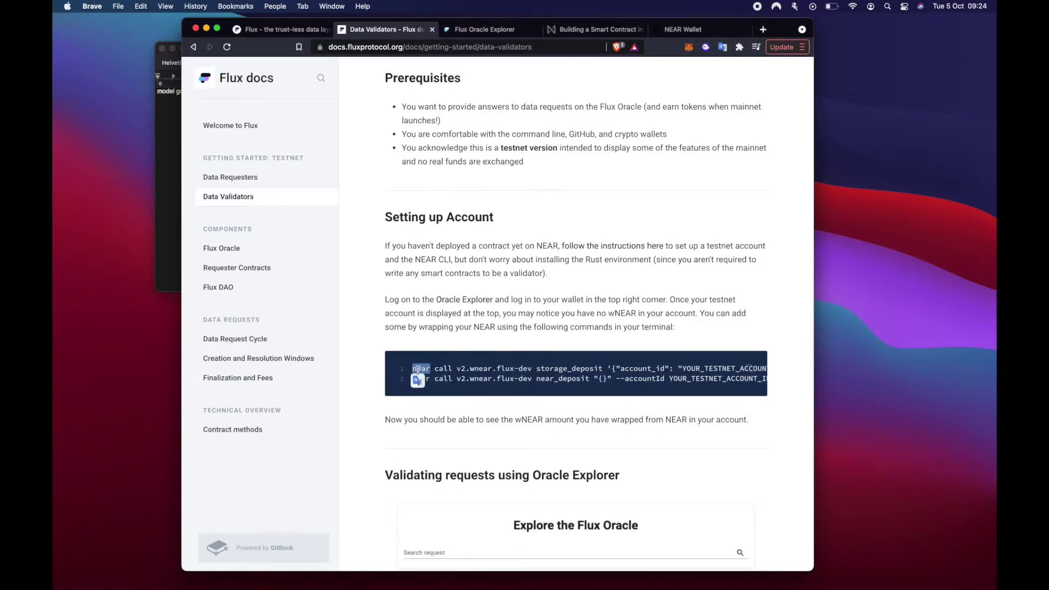
key("super+Tab")
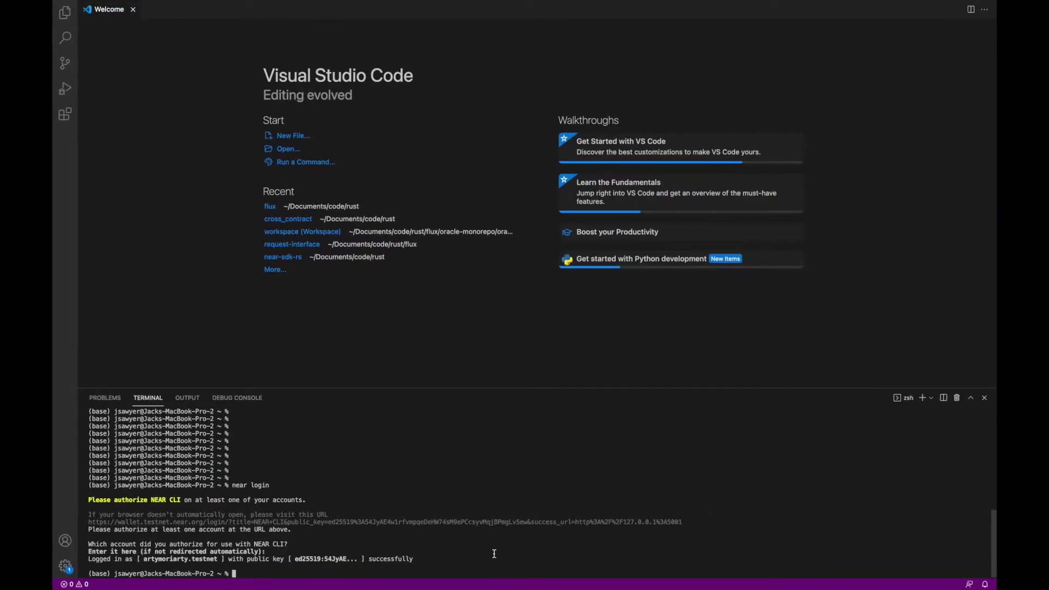
Step: Rerun the near call v2.wnear.flux-dev storage_deposit command from terminal history
key("Up")
key("Up")
key("Return")
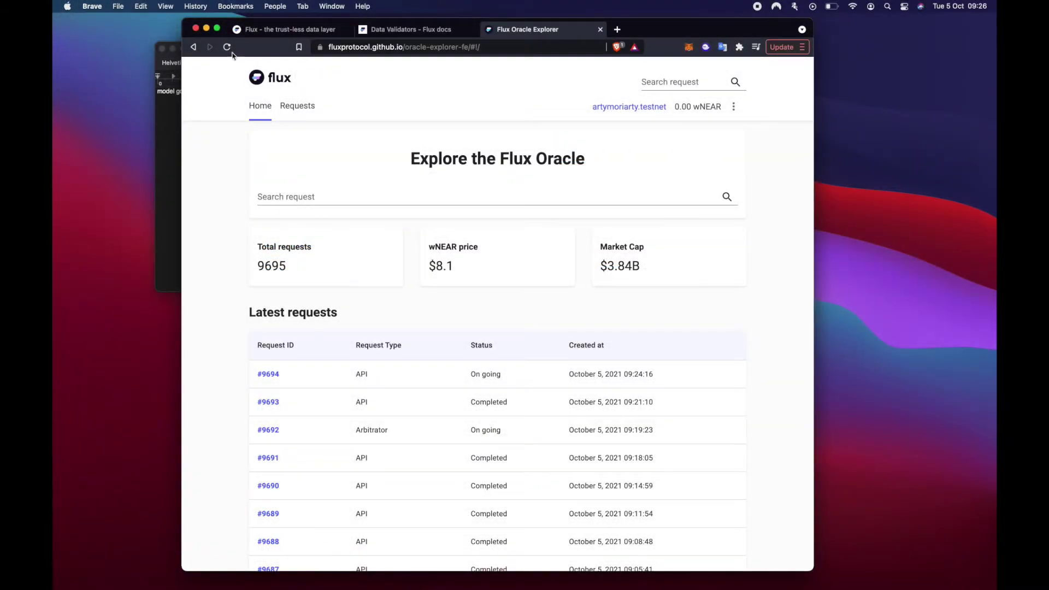
Step: Refresh to show 20.00 wNEAR, review request #9695's details and outcomes, and open its Stake form
left_click(228, 48)
left_click_drag(672, 108, 721, 121)
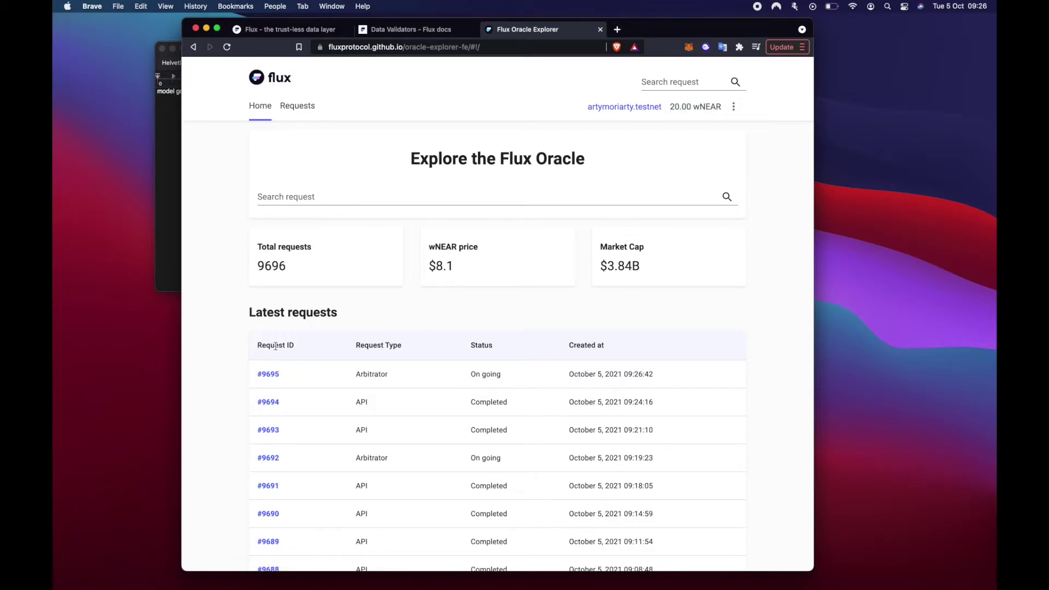
left_click(269, 374)
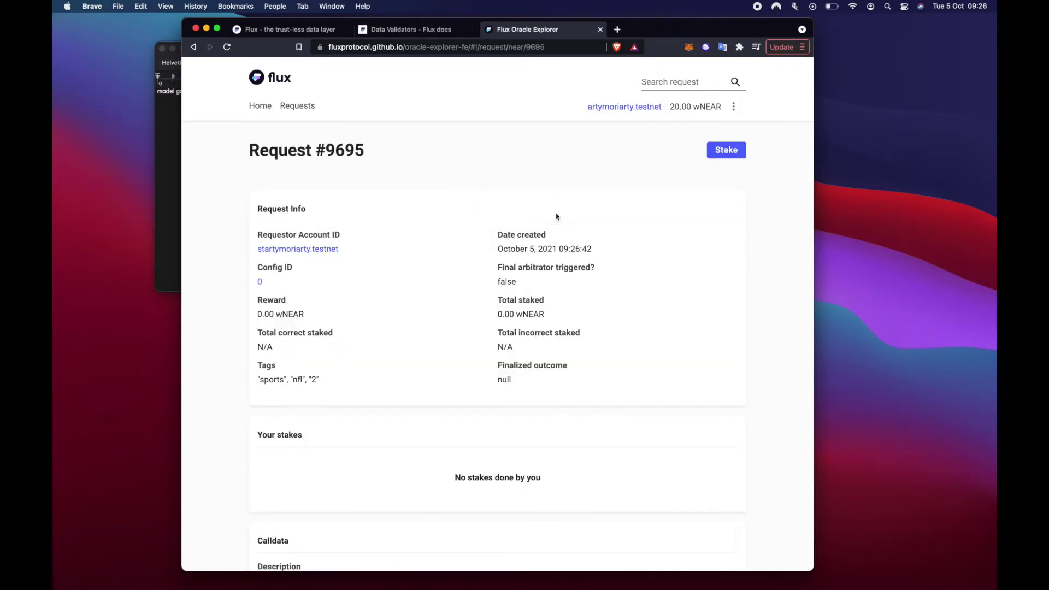
scroll(557, 221, "down", 4)
scroll(557, 221, "down", 4)
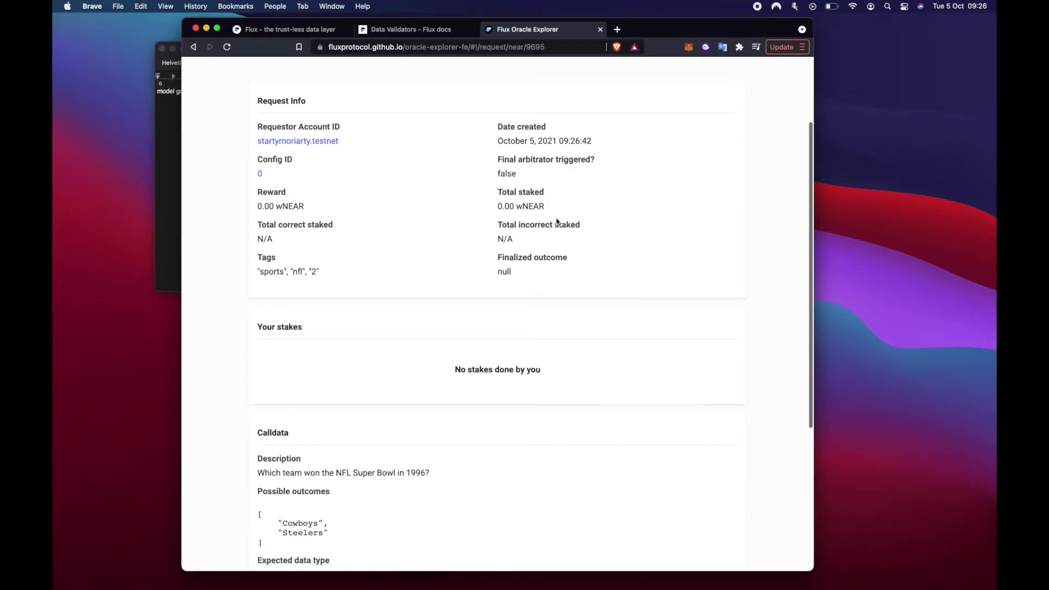
scroll(557, 221, "down", 1)
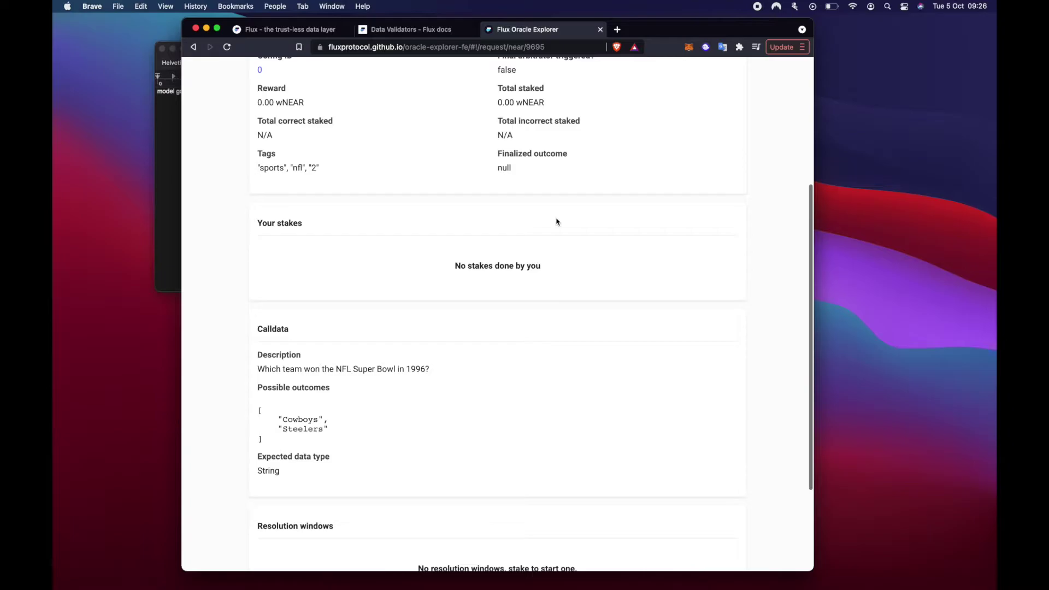
scroll(557, 221, "down", 4)
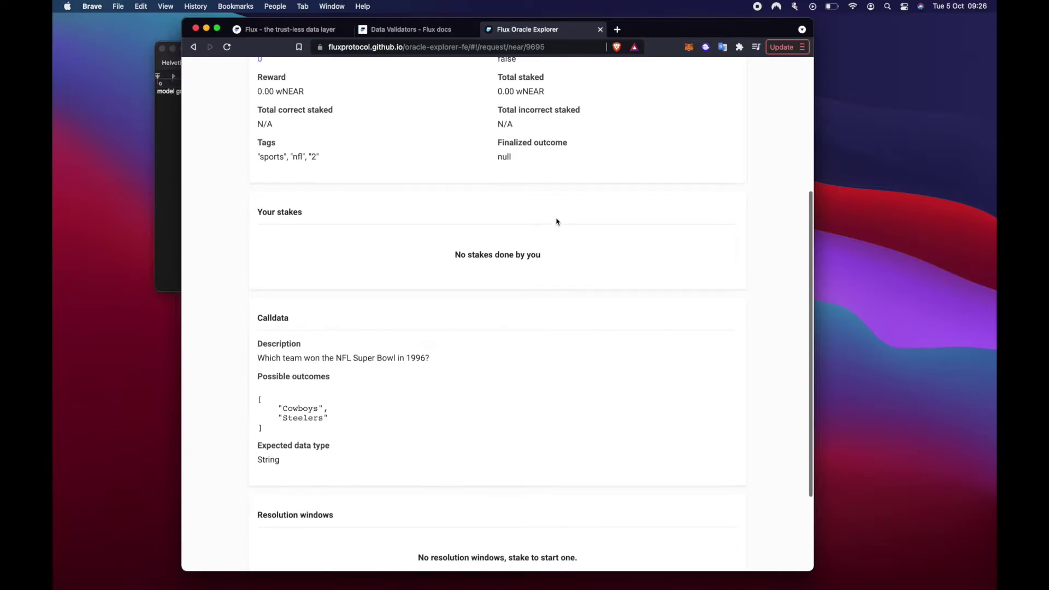
scroll(557, 220, "up", 12)
left_click(722, 151)
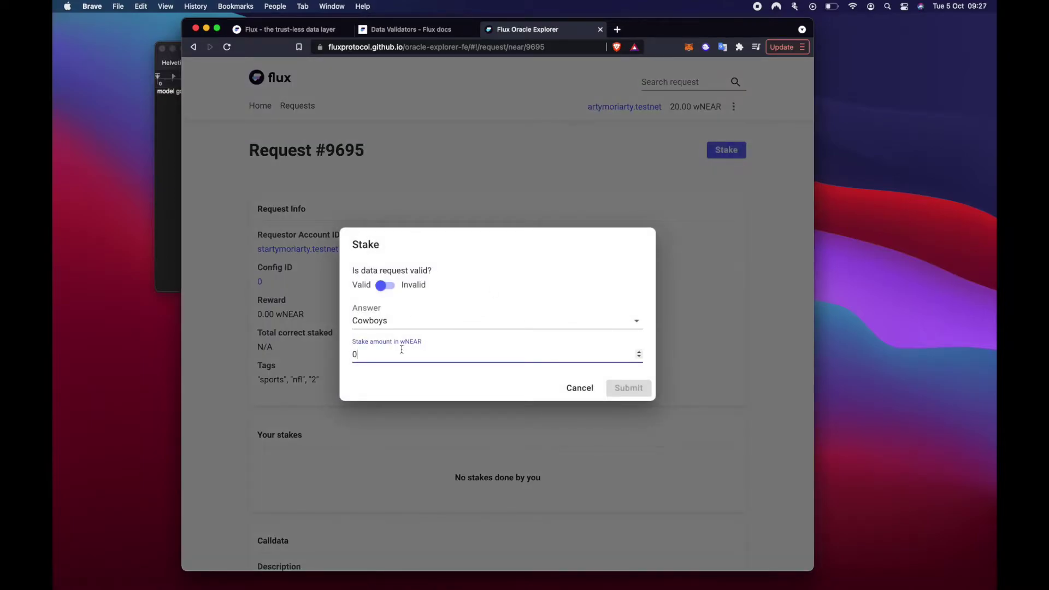
Step: Change the stake amount from 0 to 2, submit on Cowboys, and approve it in NEAR Wallet
key("BackSpace")
type("2")
left_click(627, 388)
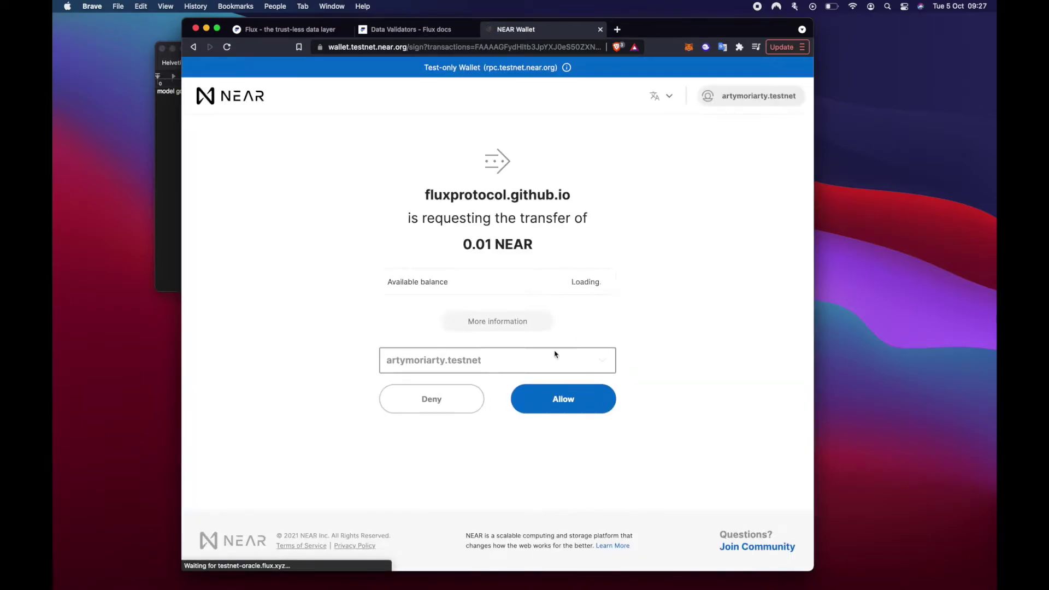
left_click(550, 395)
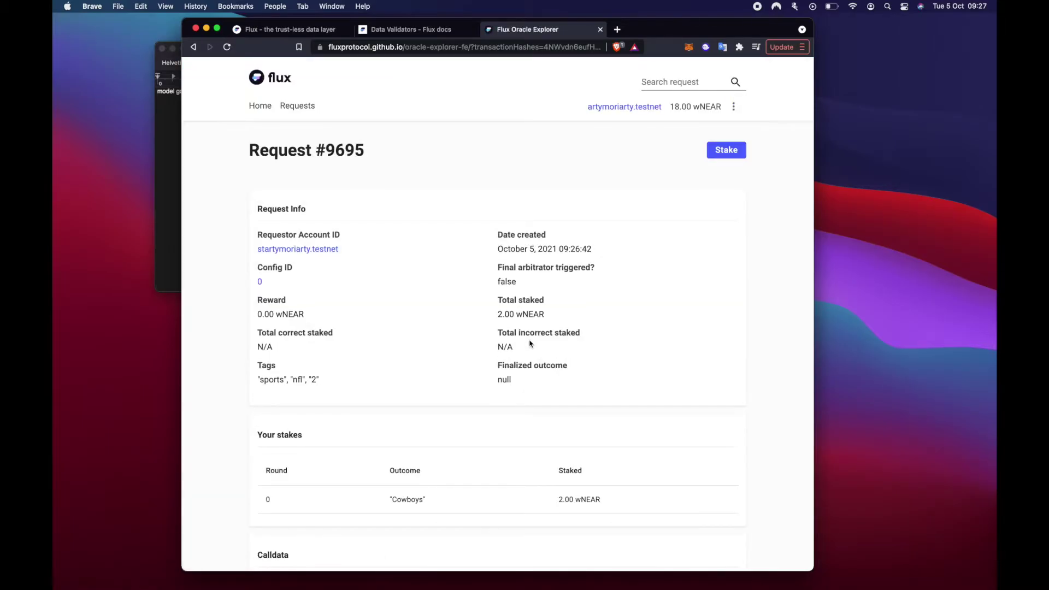
Step: Expand Round #0 under Resolution windows to confirm Cowboys' 2.00 wNEAR bond is 100% filled
scroll(664, 221, "down", 5)
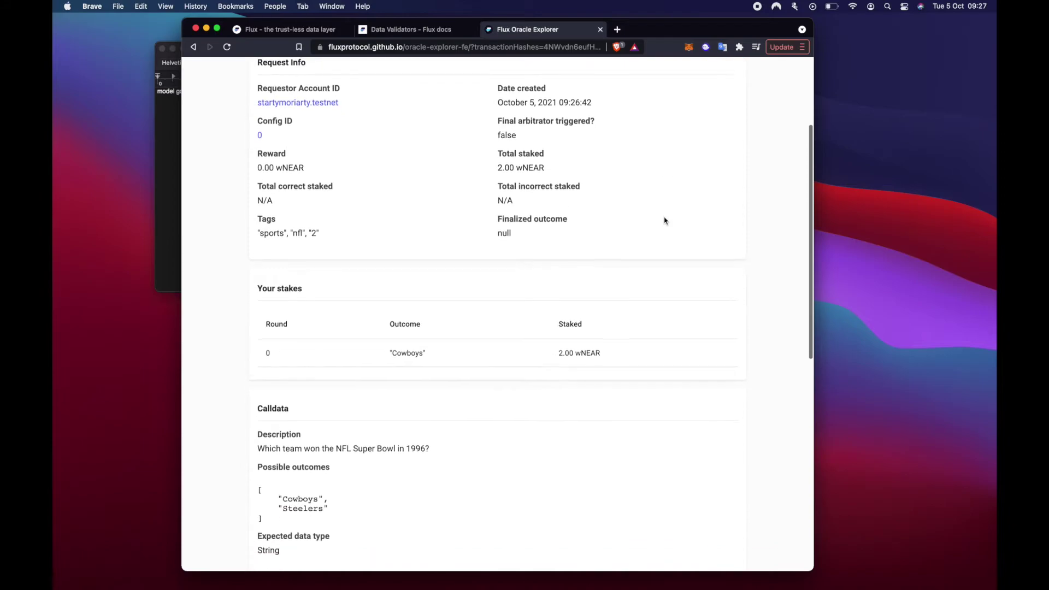
scroll(665, 222, "down", 7)
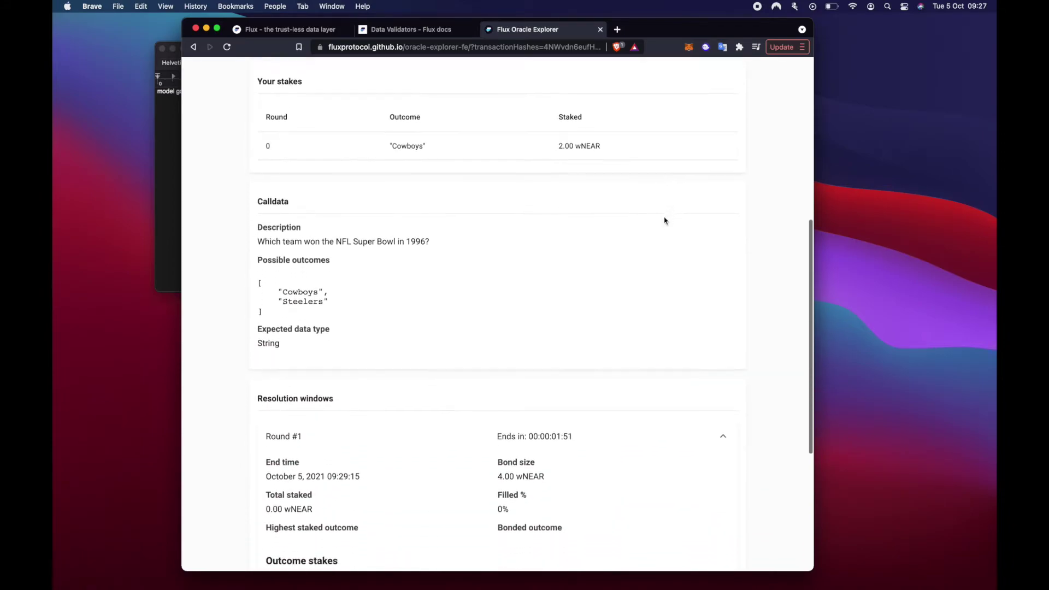
scroll(664, 221, "down", 4)
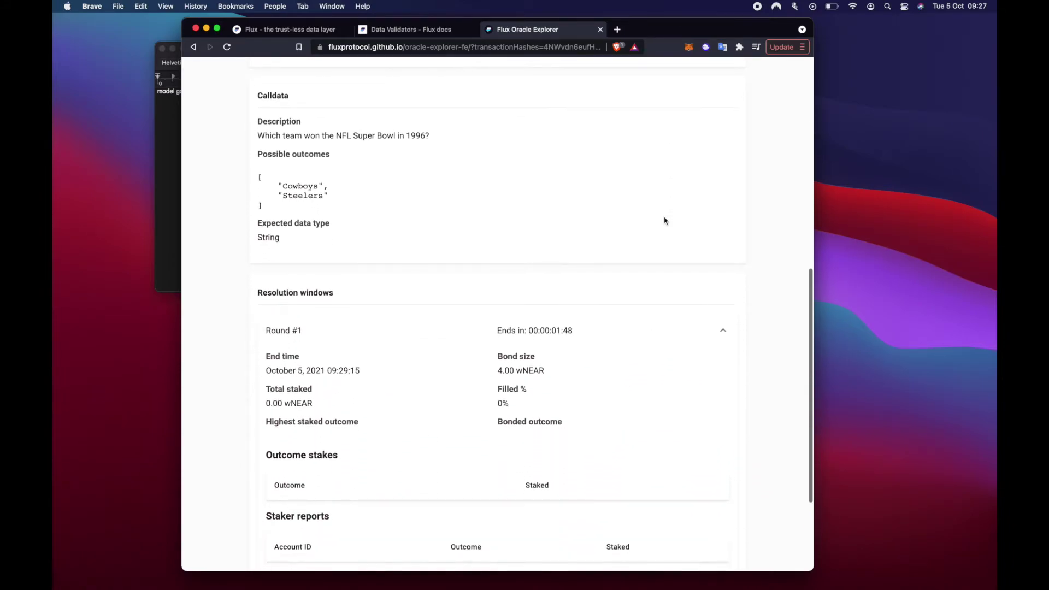
scroll(664, 220, "down", 2)
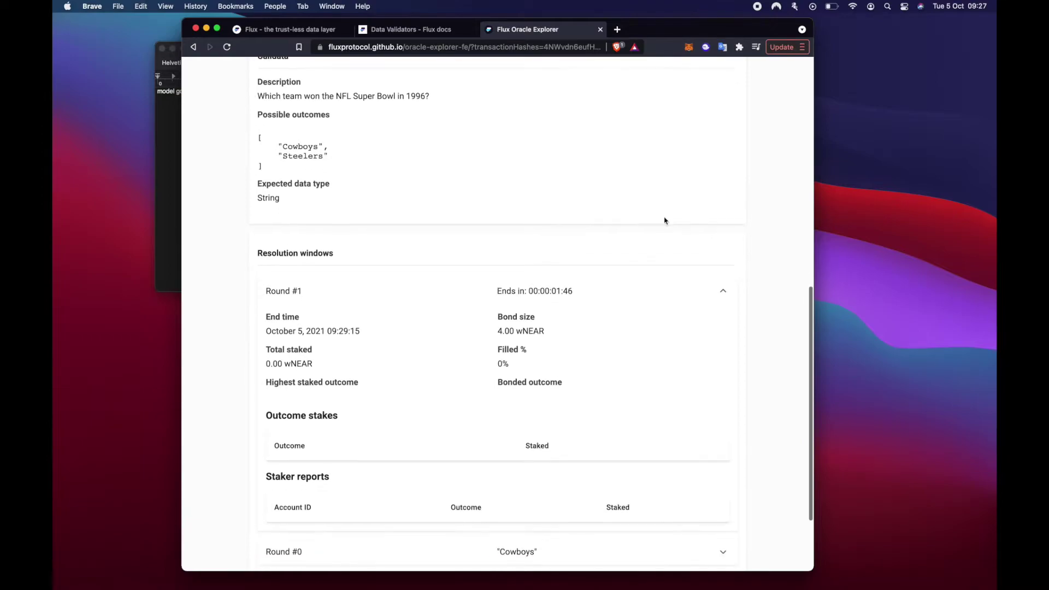
scroll(664, 220, "down", 2)
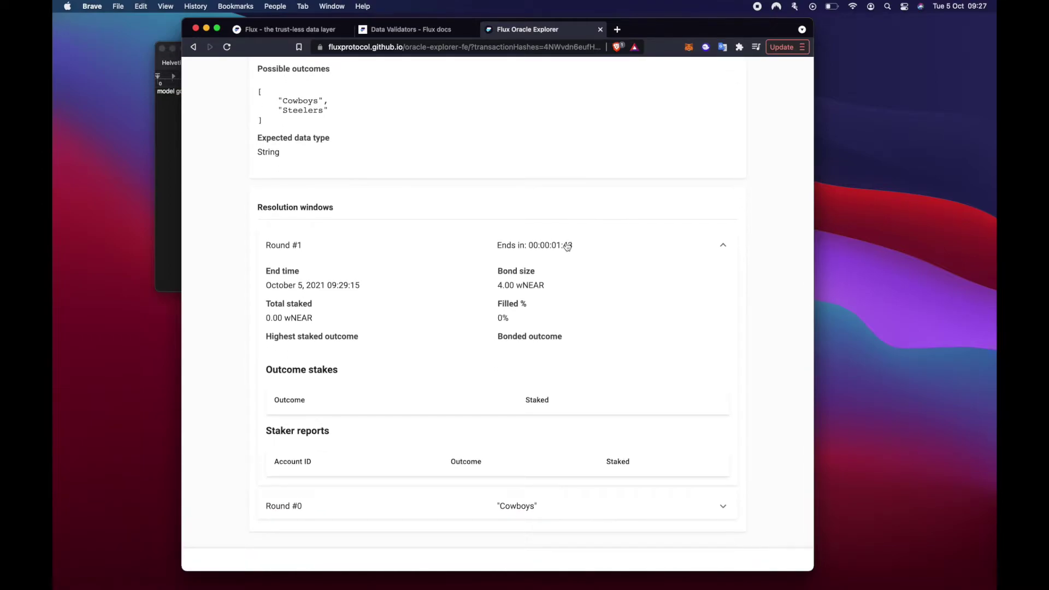
left_click(466, 503)
scroll(466, 503, "down", 5)
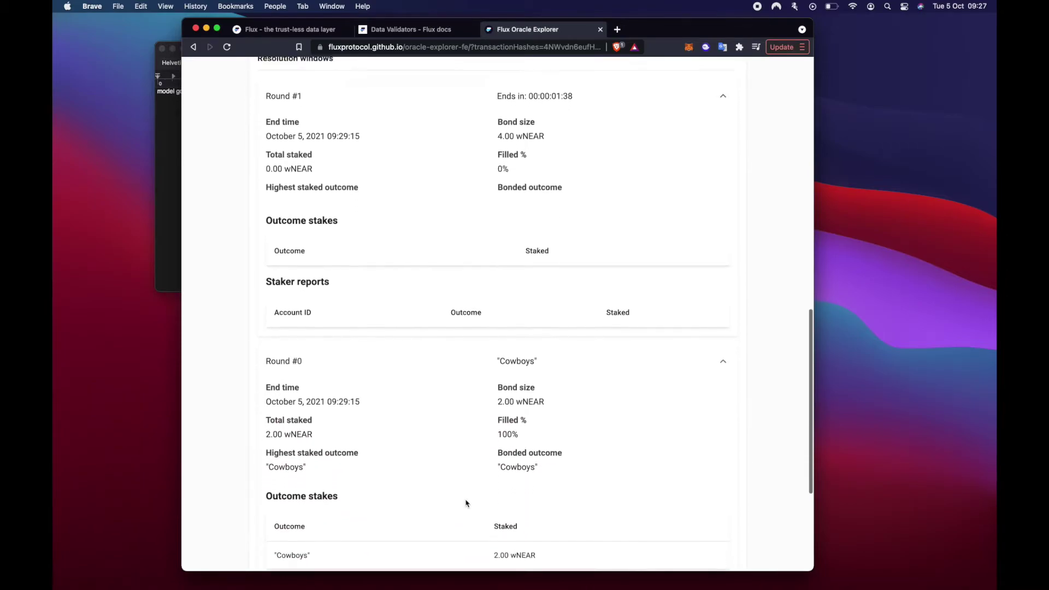
scroll(466, 503, "down", 4)
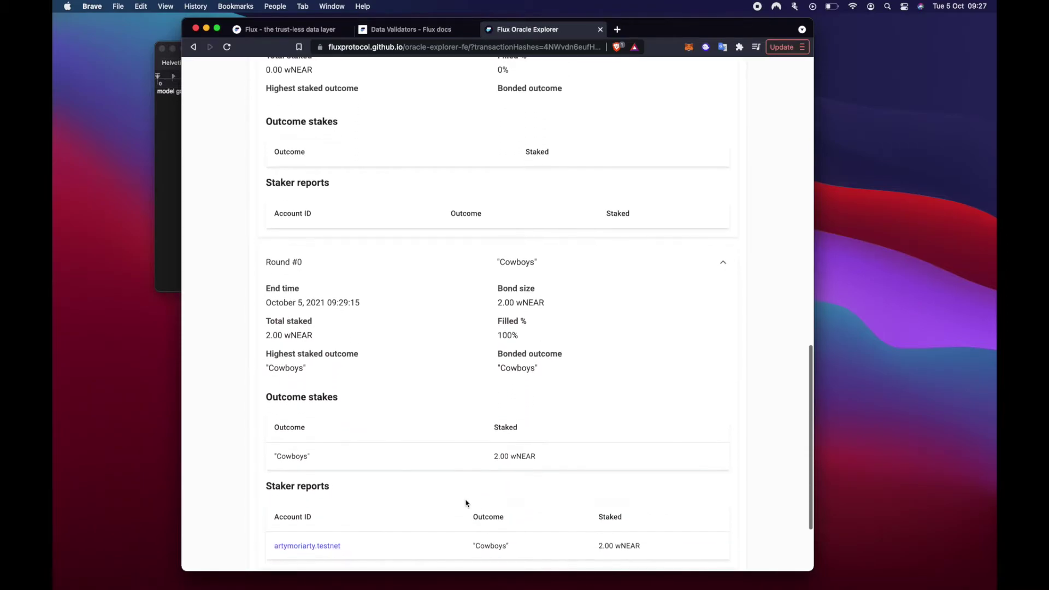
scroll(467, 503, "down", 2)
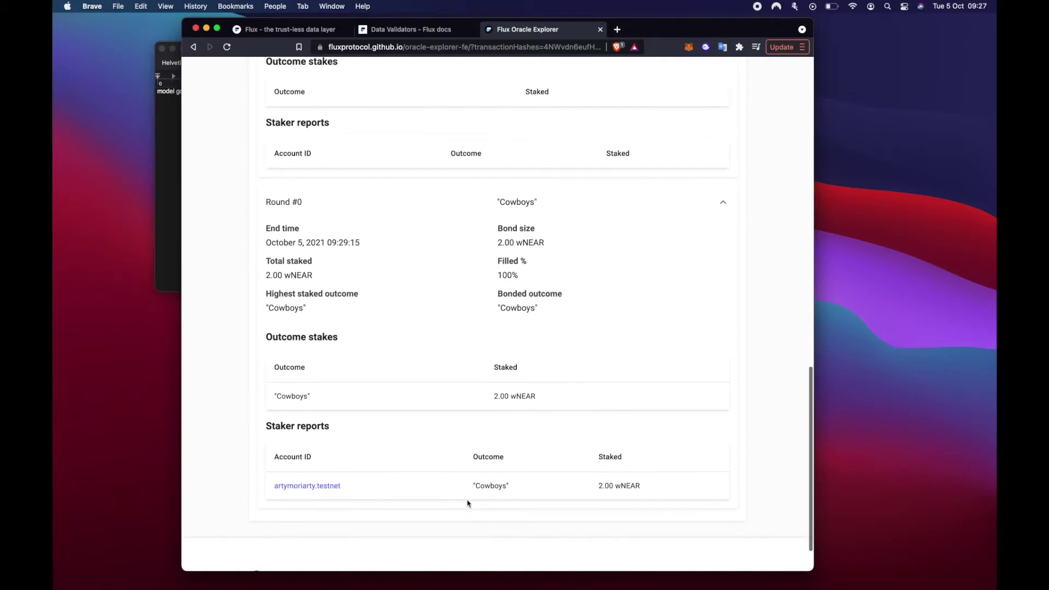
scroll(467, 503, "up", 4)
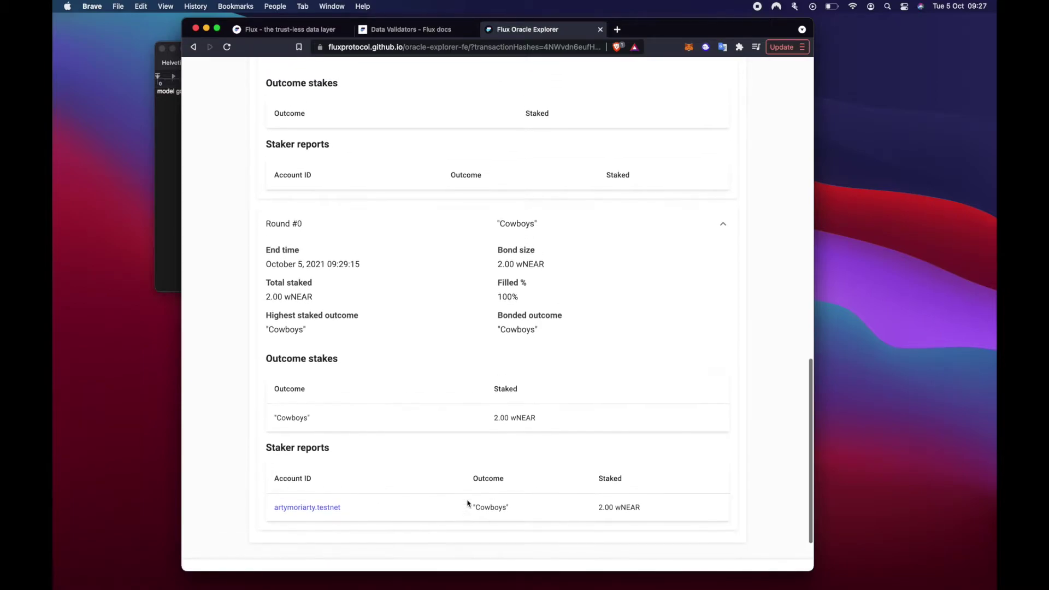
scroll(467, 503, "up", 9)
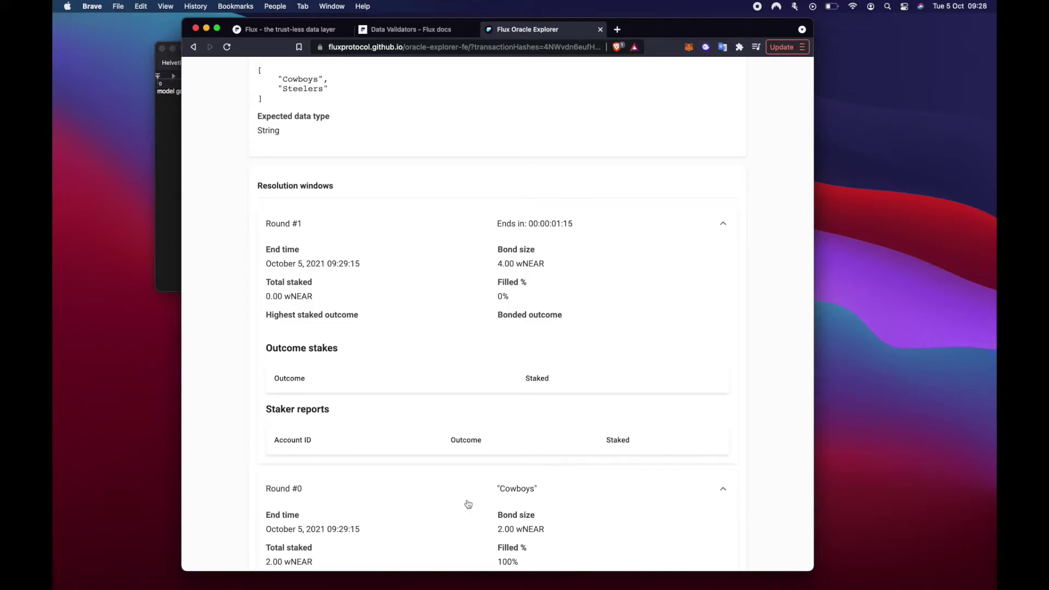
scroll(469, 503, "up", 2)
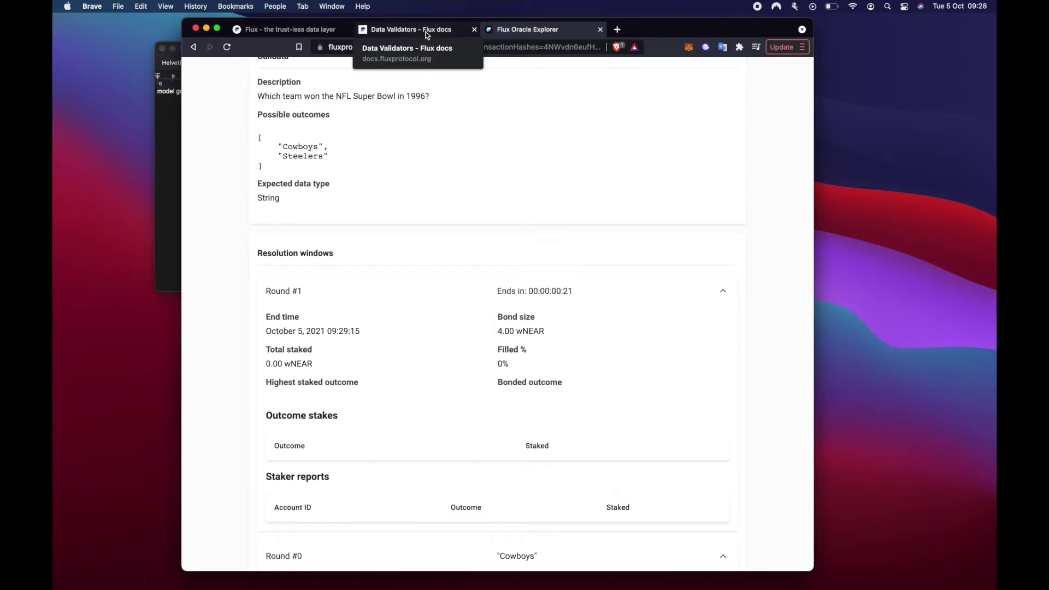
Step: Return to the Data Validators docs and scroll to the bond size and resolution window explanation
left_click(427, 35)
scroll(473, 242, "down", 3)
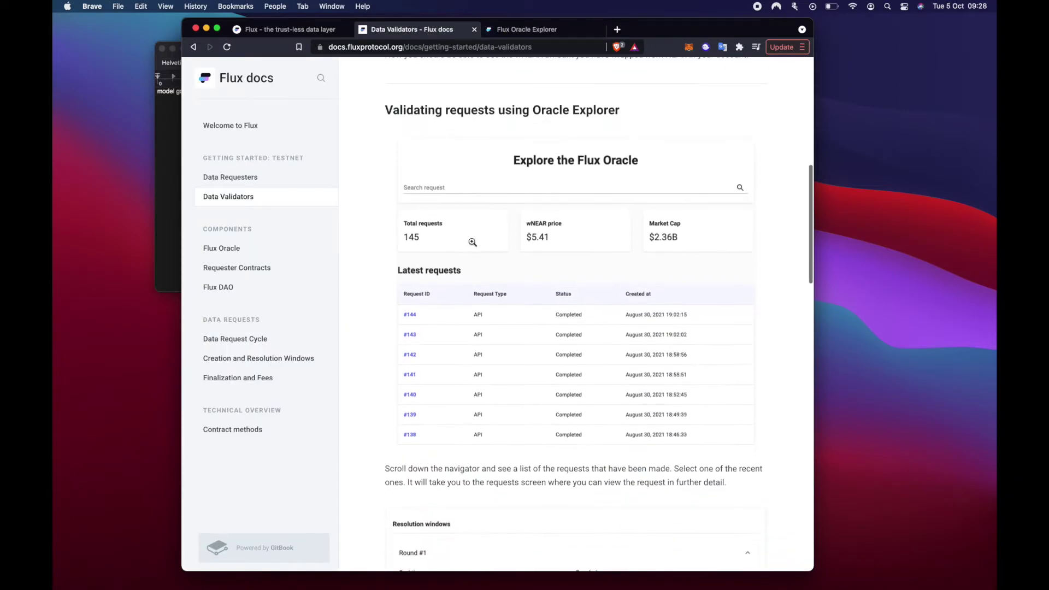
scroll(473, 242, "down", 5)
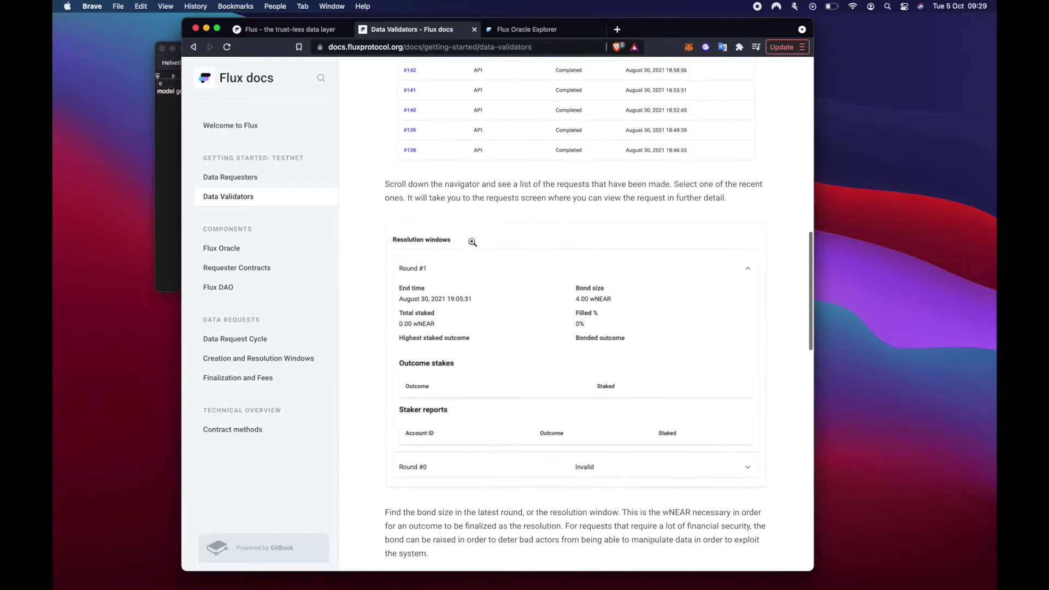
scroll(473, 242, "down", 1)
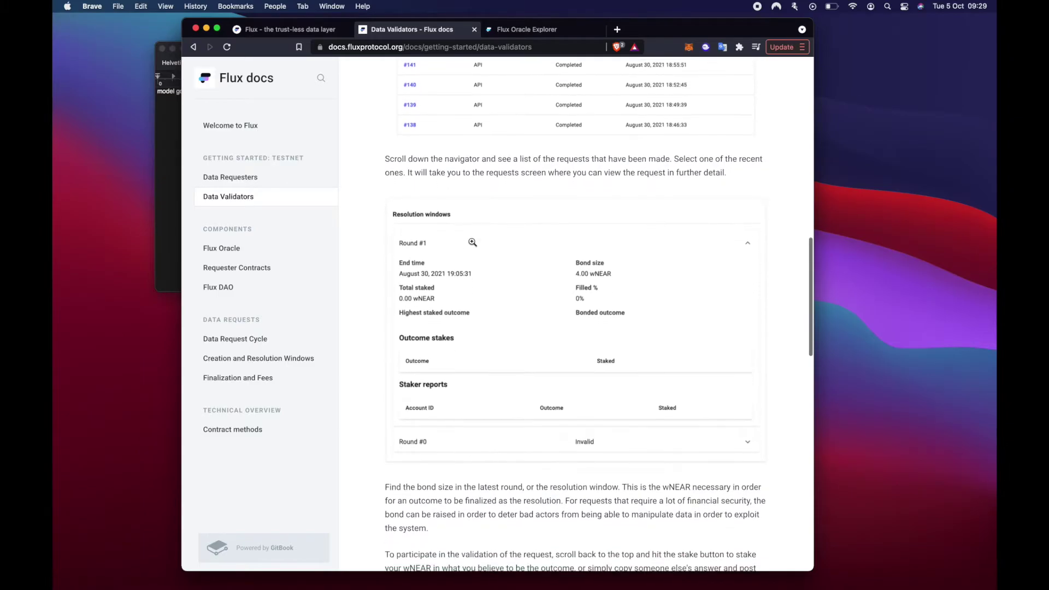
scroll(473, 242, "down", 3)
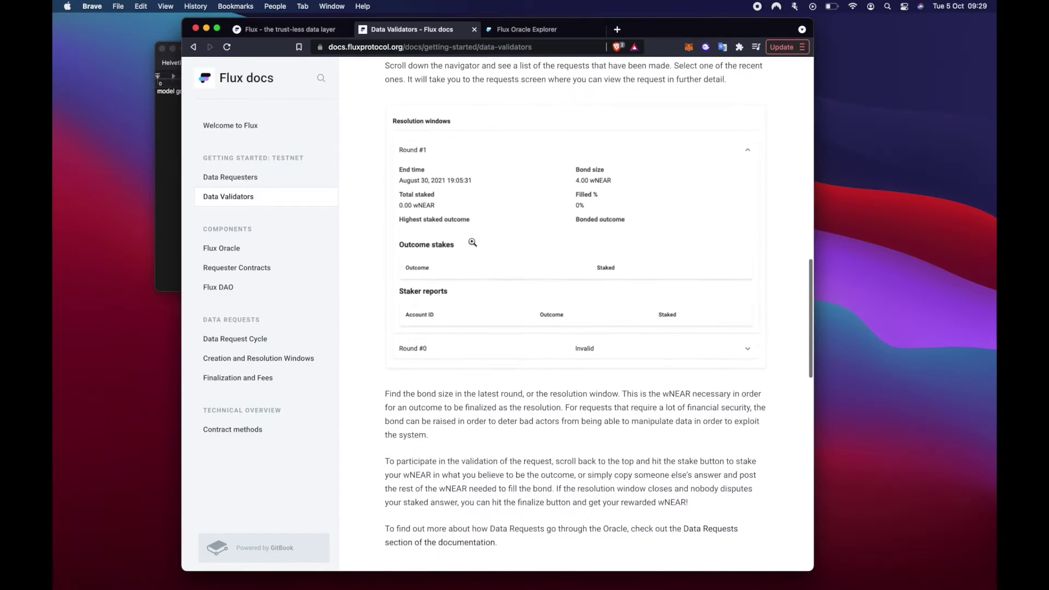
scroll(473, 242, "down", 1)
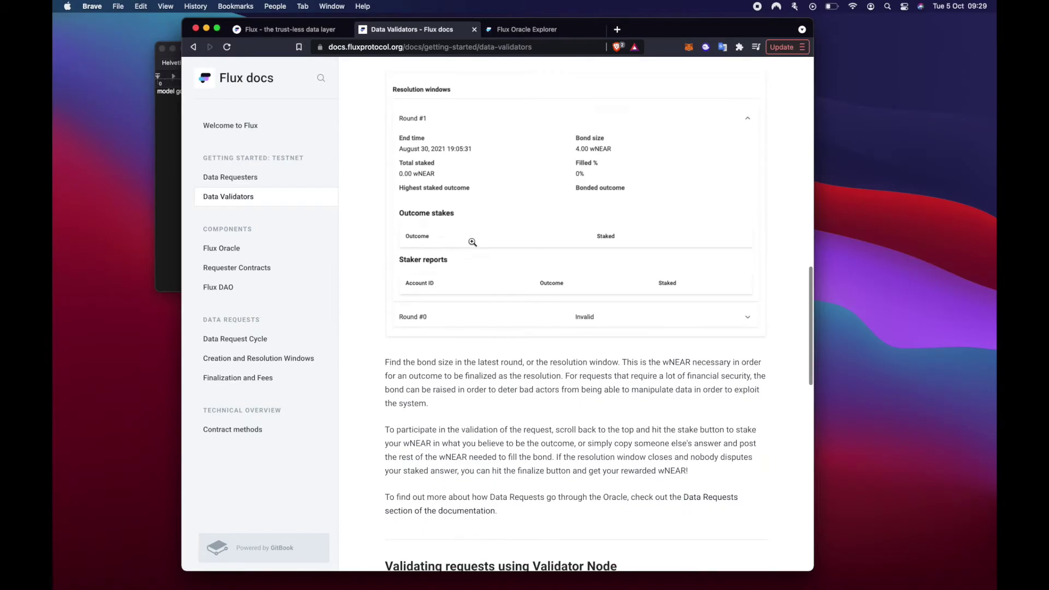
scroll(473, 242, "up", 1)
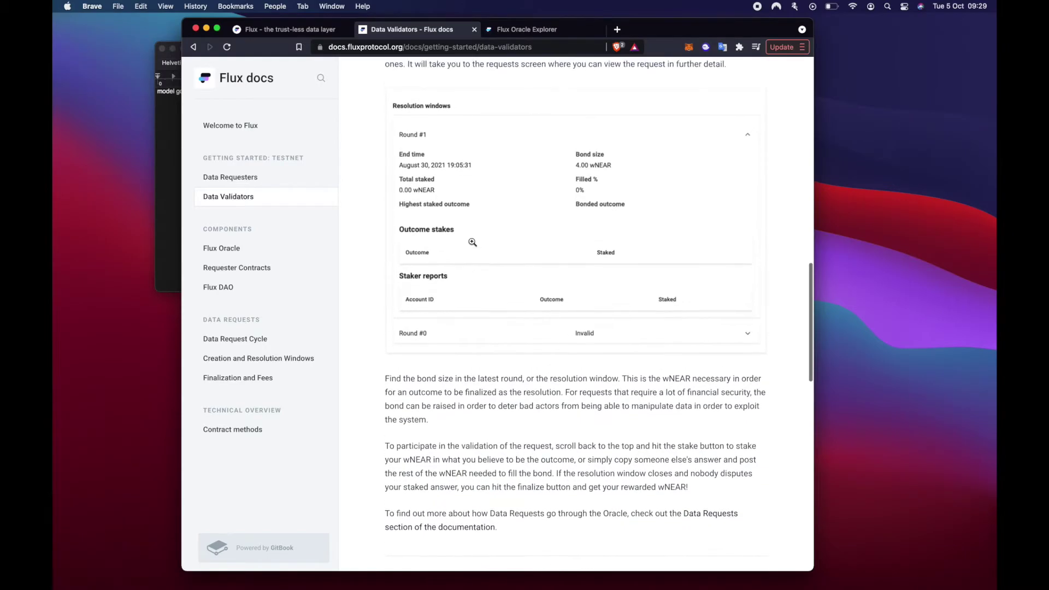
Step: Finalize request #9695 as Cowboys and approve the finalize transaction in NEAR Wallet
left_click(550, 32)
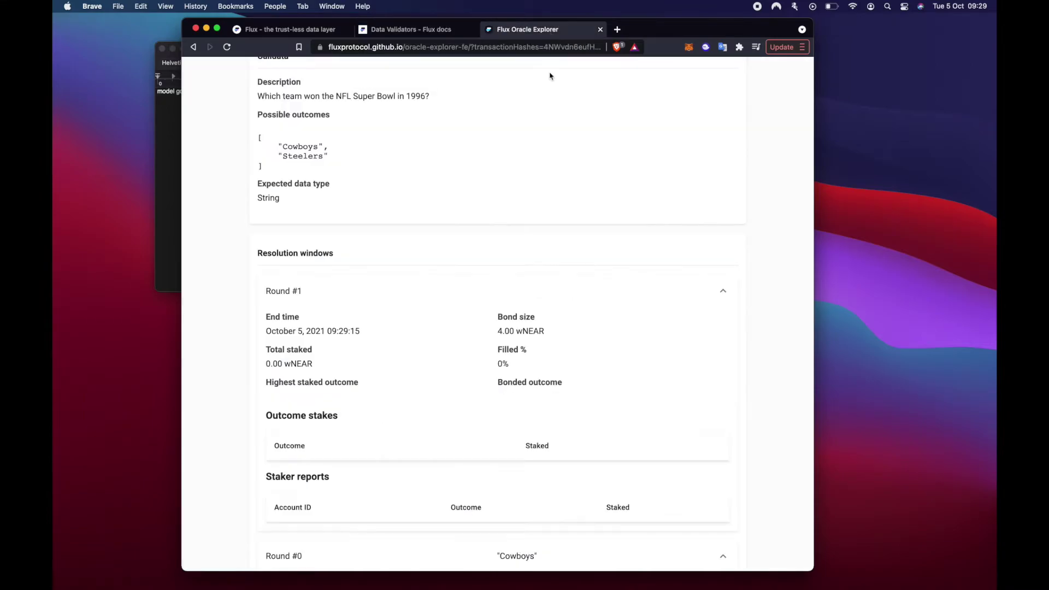
scroll(566, 328, "up", 10)
left_click(727, 153)
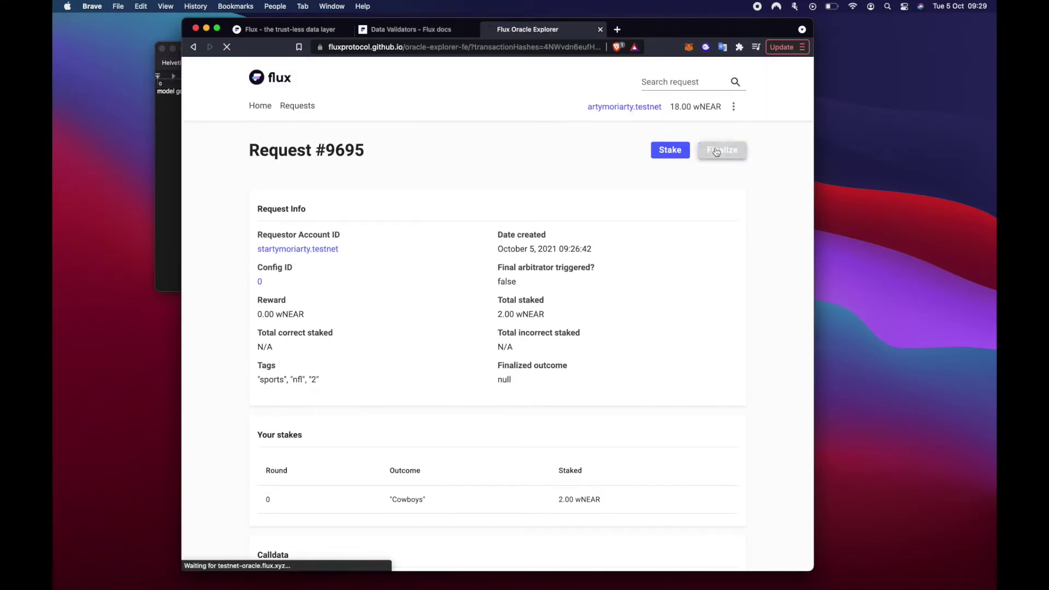
left_click(555, 327)
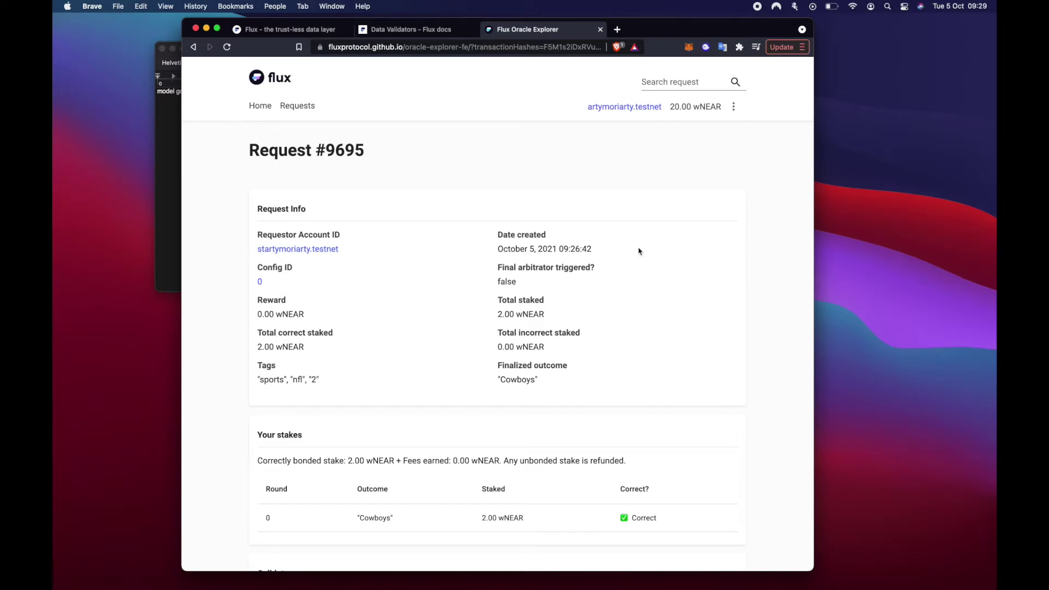
Step: Scroll the Data Validators docs down to the Oracle Validator Node link, dismissing a calendar notification
left_click(443, 32)
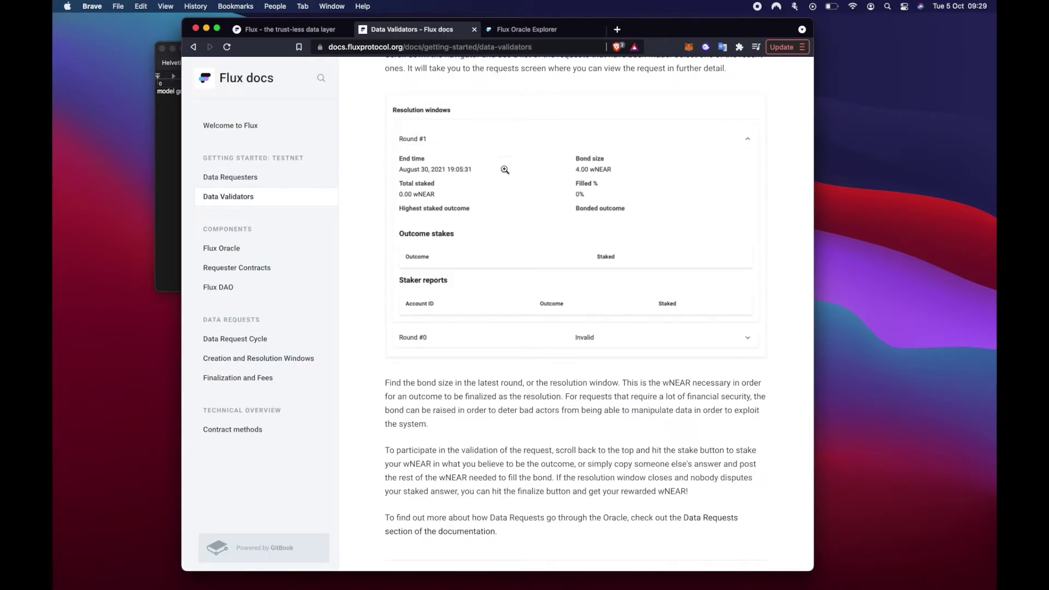
scroll(507, 334, "down", 1)
scroll(507, 335, "down", 10)
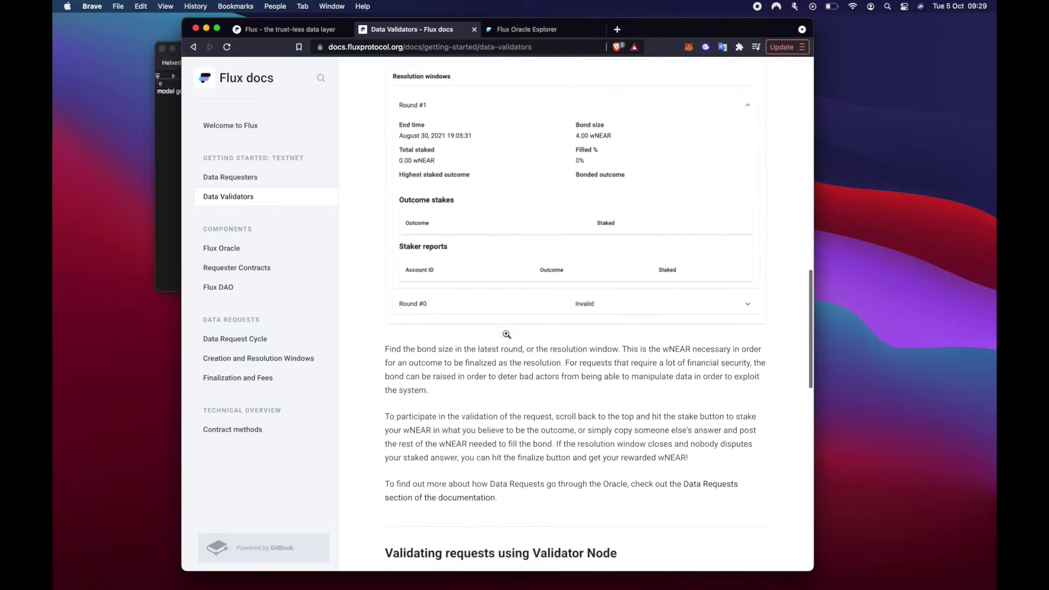
scroll(507, 335, "down", 3)
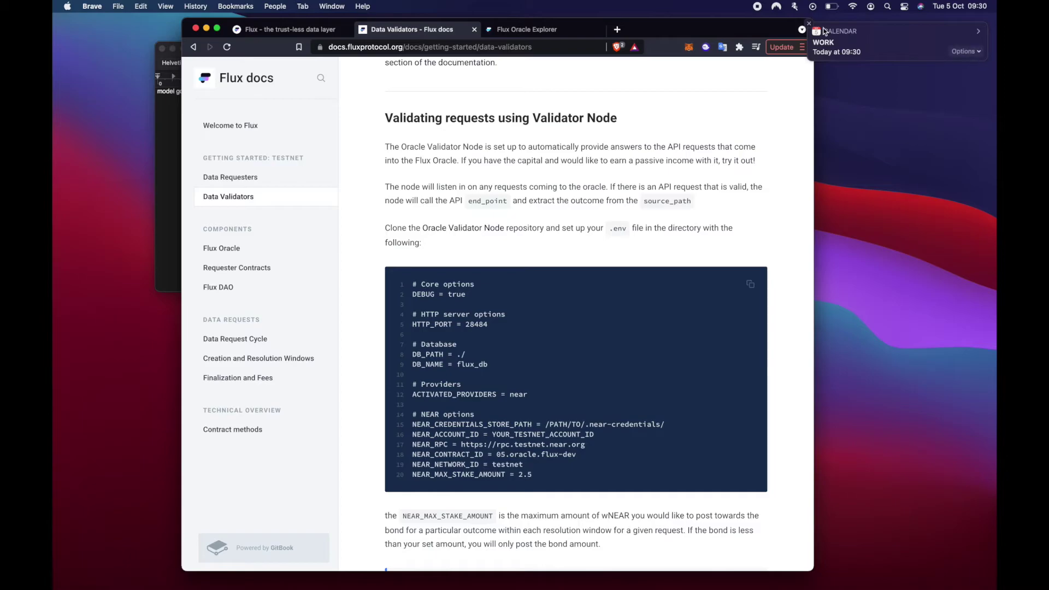
left_click(810, 24)
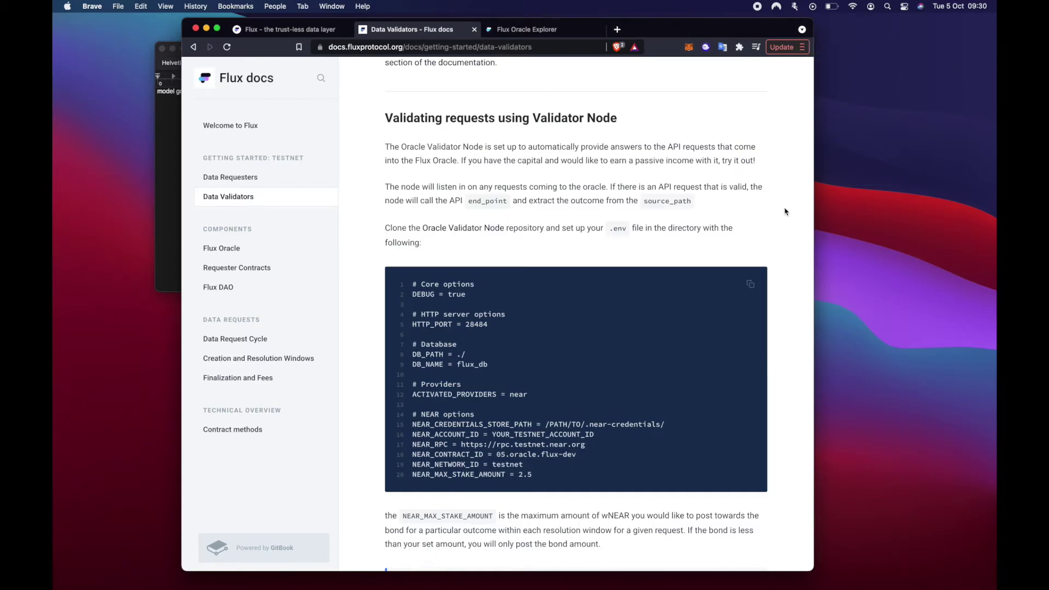
scroll(785, 211, "down", 1)
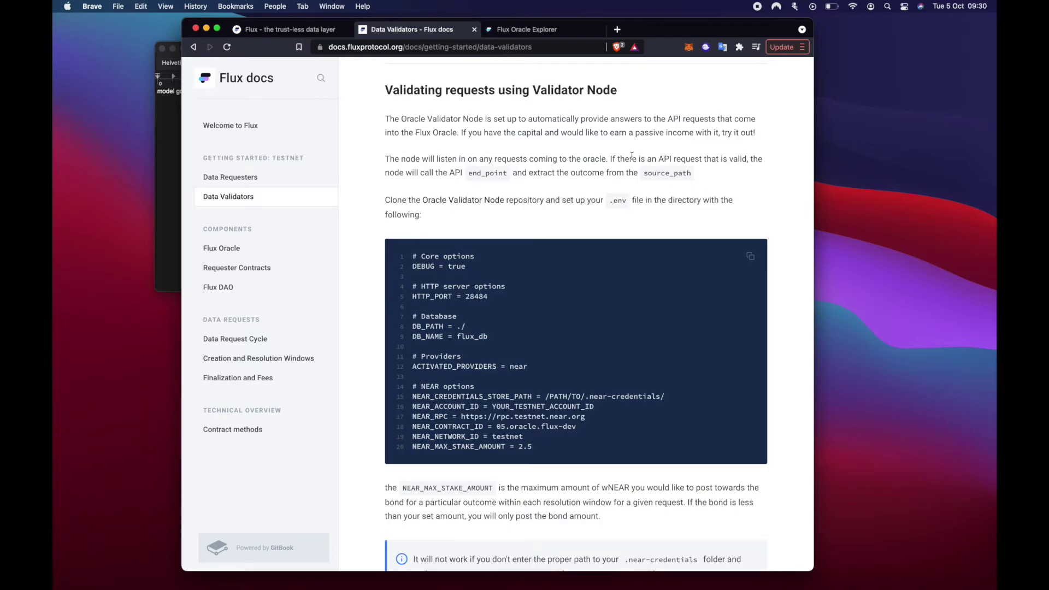
Step: Open the oracle-validator-node GitHub repository and copy its SSH clone address
left_click(485, 201)
left_click(621, 173)
left_click(621, 235)
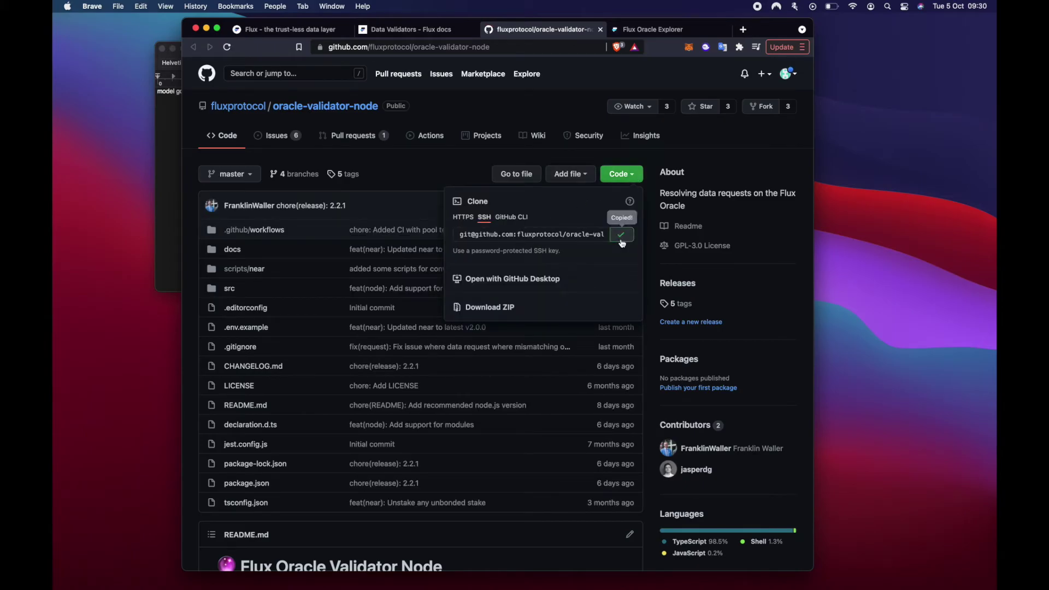
Step: Git clone the oracle-validator-node repository via SSH and install its npm dependencies
key("super+Tab")
type("git clone")
key("super+v")
key("Return")
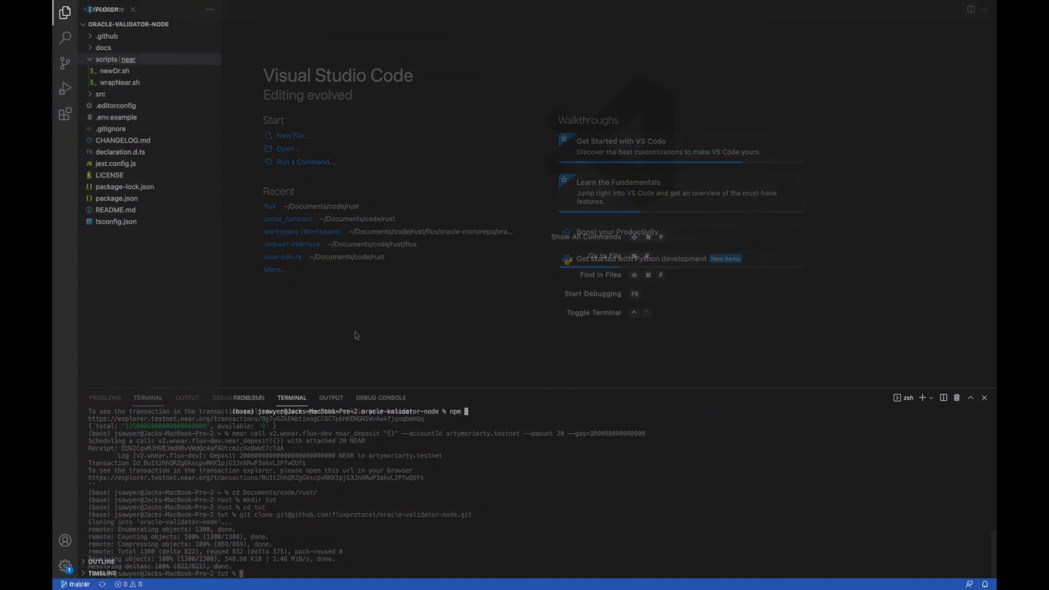
type("all")
key("Return")
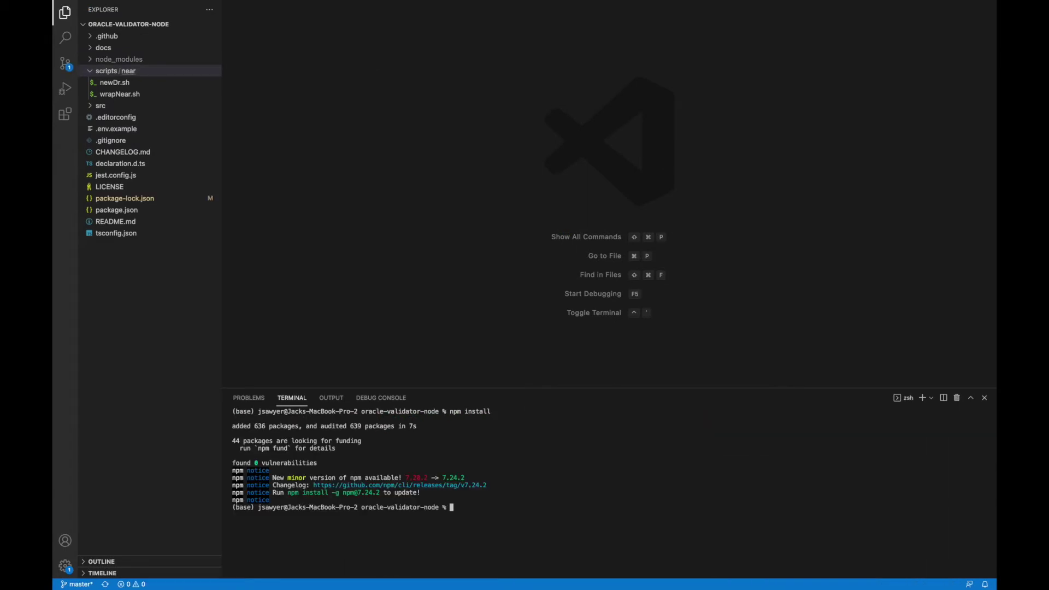
Step: Install near-cli globally using the install command copied from the README
key("super+Tab")
left_click_drag(225, 339, 328, 340)
key("super+c")
key("super+Tab")
key("super+v")
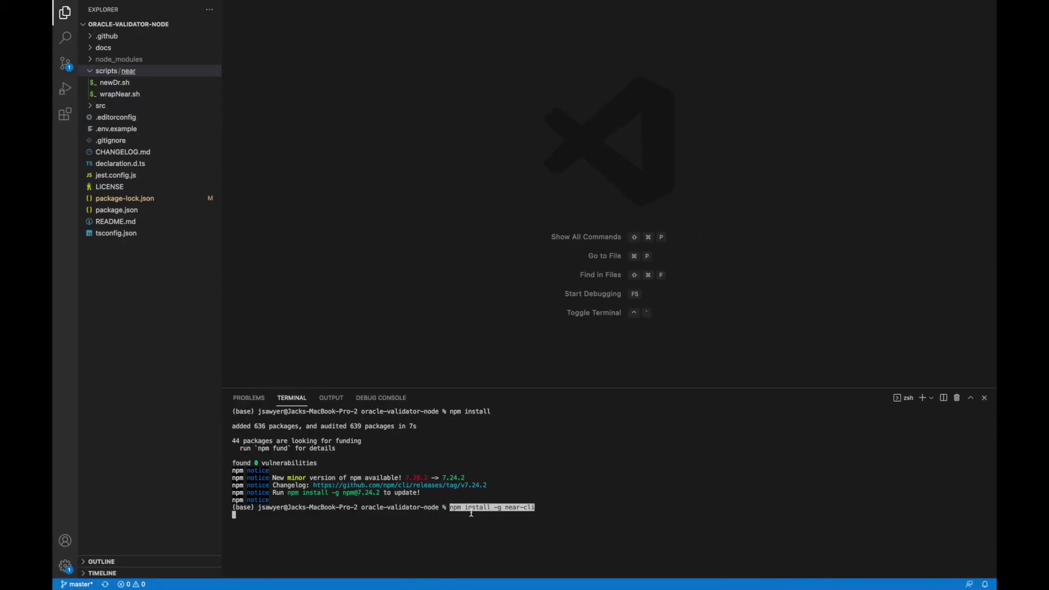
key("Return")
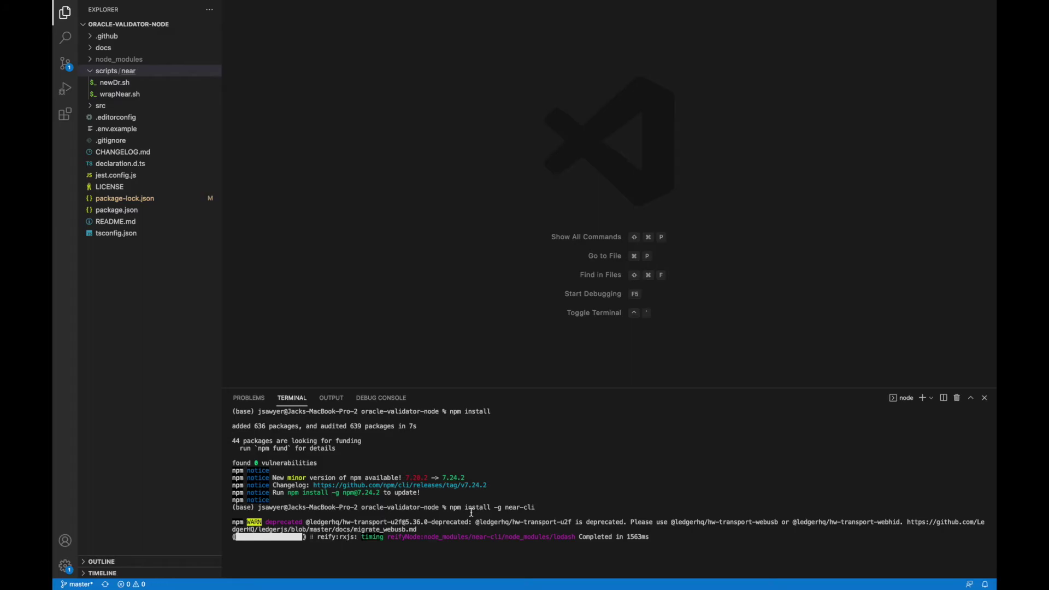
Step: Log NEAR CLI into the testnet account with near login and authorize it in NEAR Wallet
type("near login")
key("Return")
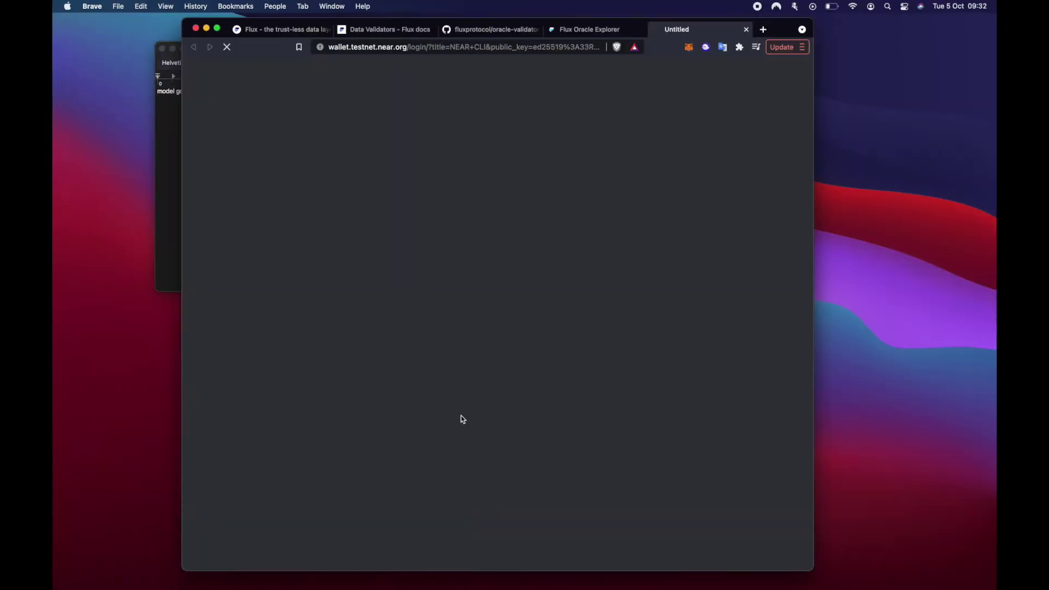
left_click(550, 391)
type("artymoriarty.testnet")
key("Return")
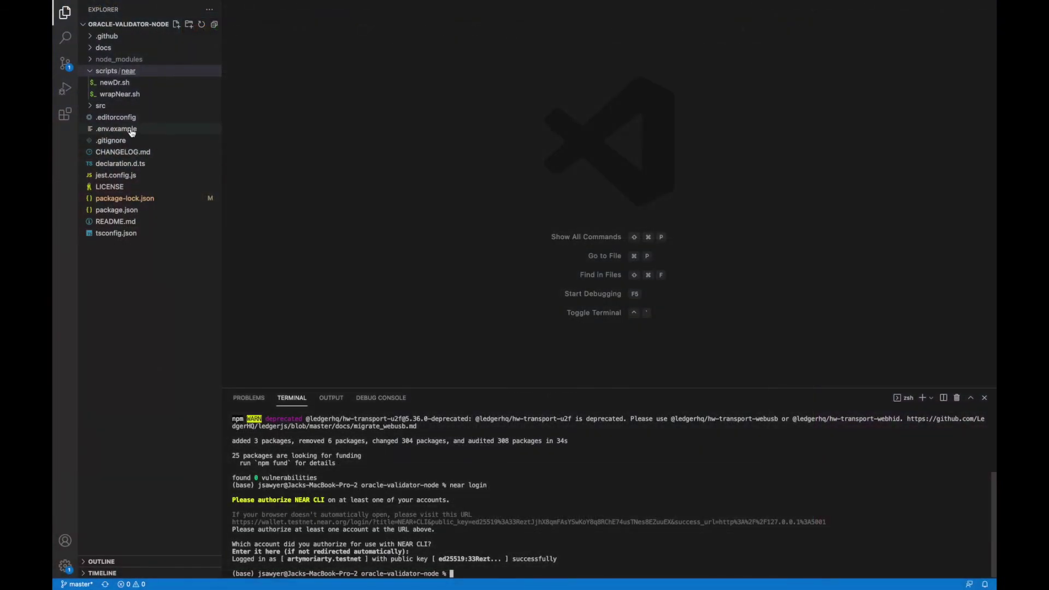
Step: Rename .env.example to .env
left_click(131, 131)
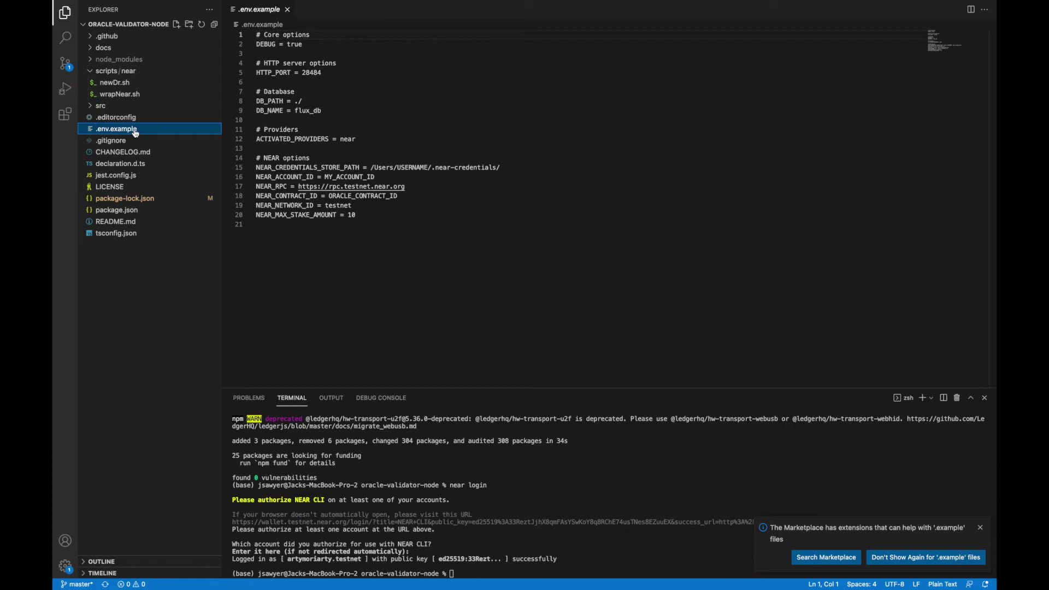
right_click(136, 134)
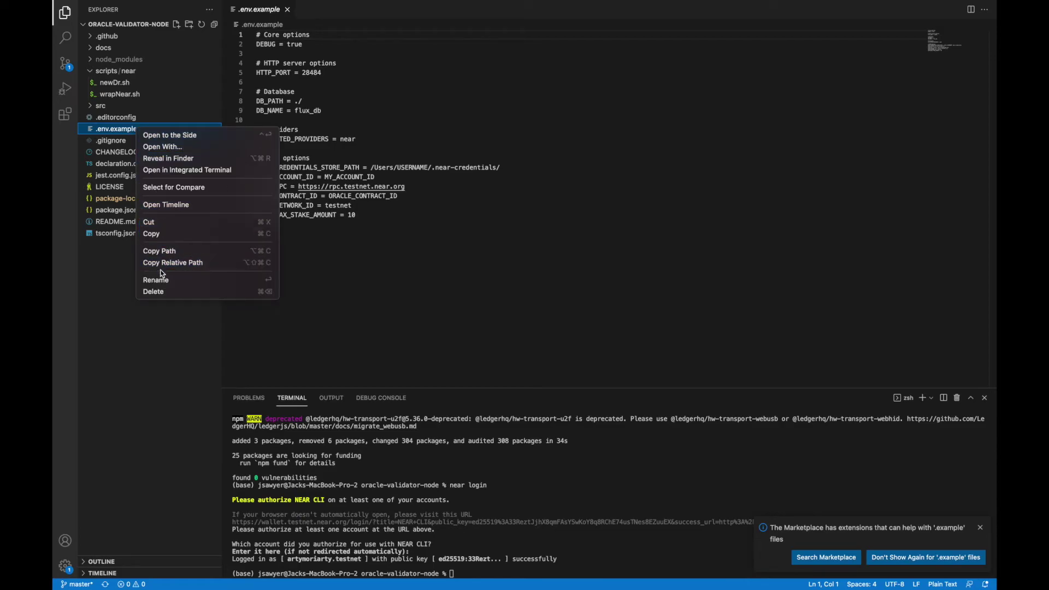
left_click(160, 278)
left_click(156, 130)
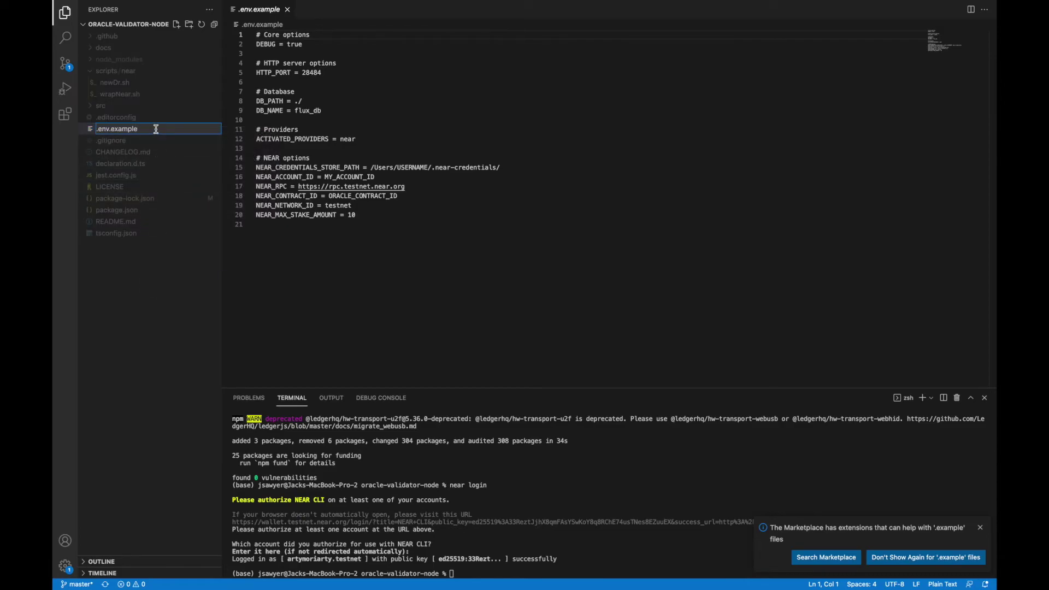
key("BackSpace")
key("BackSpace")
key("BackSpace")
key("BackSpace")
key("BackSpace")
key("BackSpace")
key("Return")
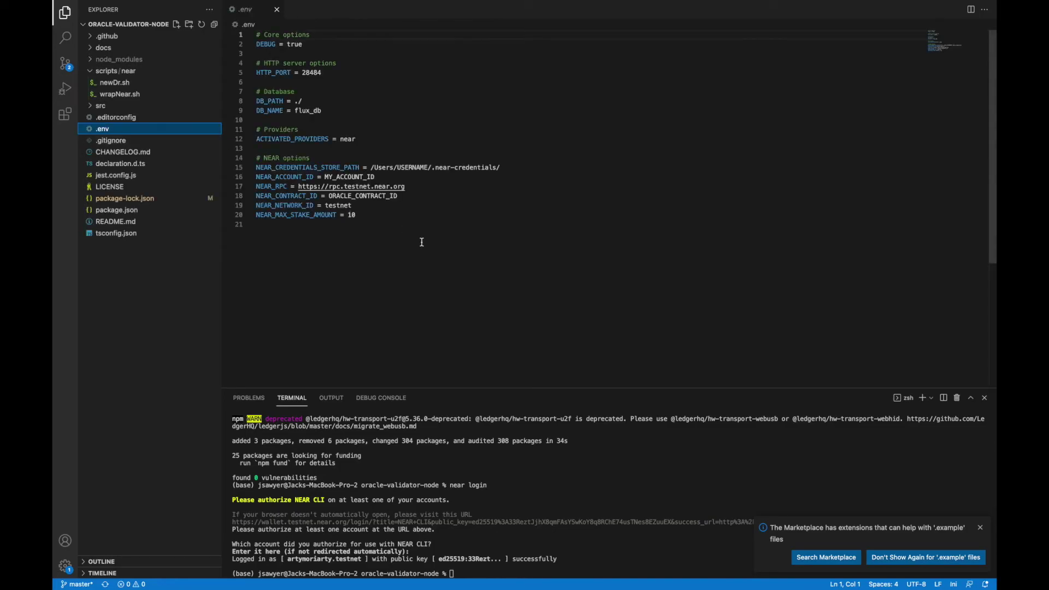
Step: Set NEAR_ACCOUNT_ID to the testnet account and NEAR_MAX_STAKE_AMOUNT to 32, checking the README
double_click(350, 177)
type("artymoriarty.testnet")
double_click(361, 217)
type("30")
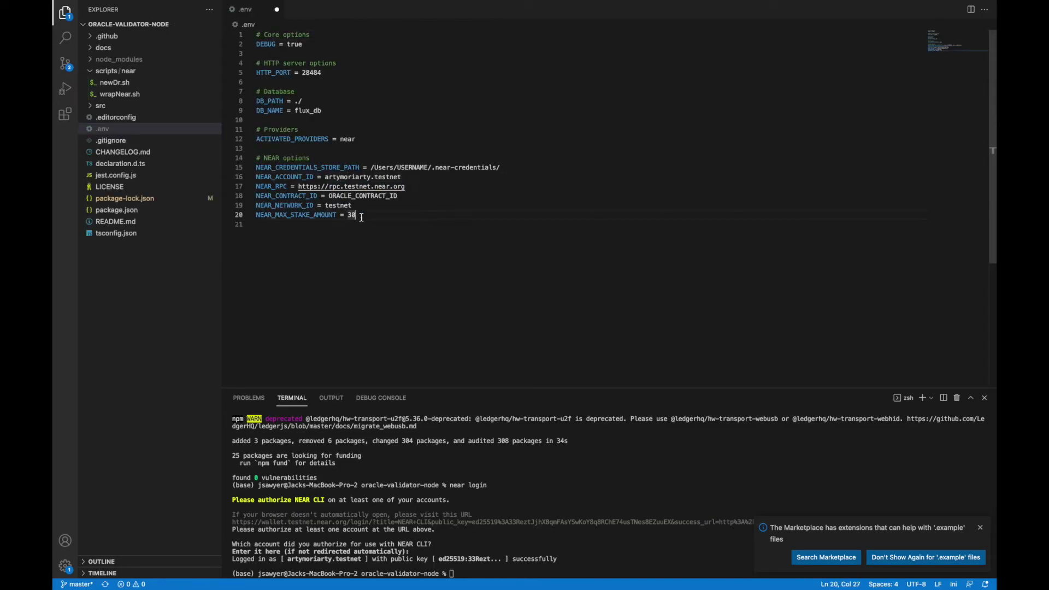
key("BackSpace")
key("BackSpace")
type("2.5")
key("super+Tab")
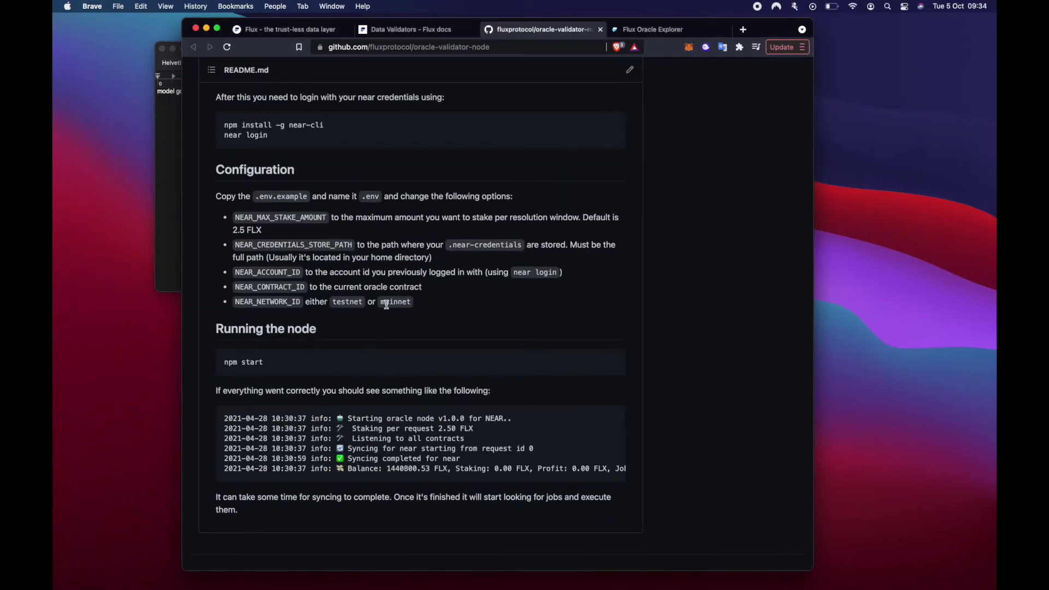
key("super+Tab")
Step: Update the credentials path, set the contract ID to 07.oracle.flux-dev, and save .env
left_click(424, 168)
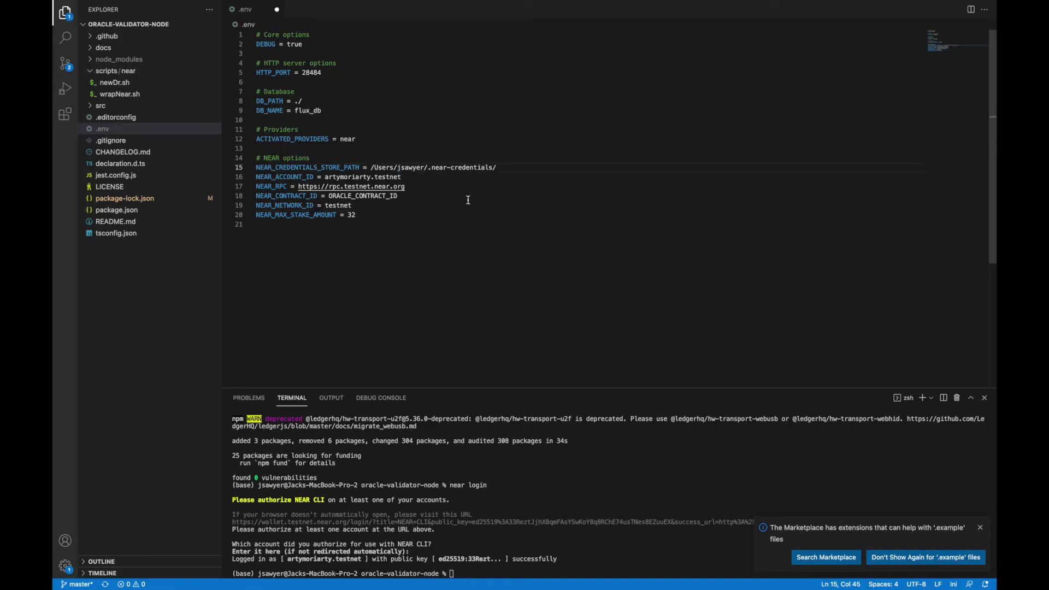
double_click(391, 196)
key("super+v")
key("super+s")
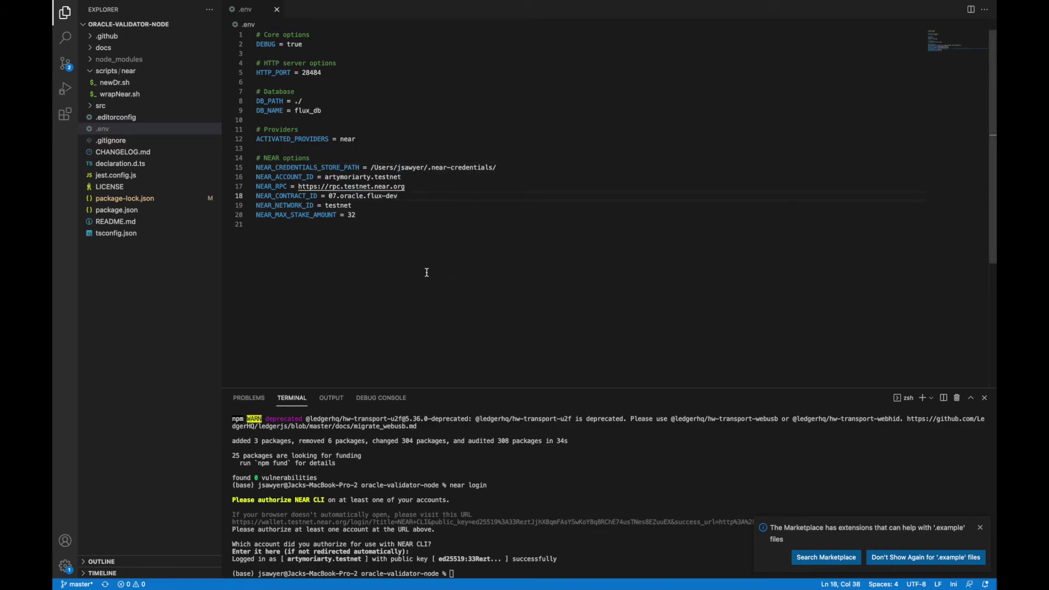
Step: Switch to the browser once the running node has staked 2.0000 wNEAR on request 10664
key("super+Tab")
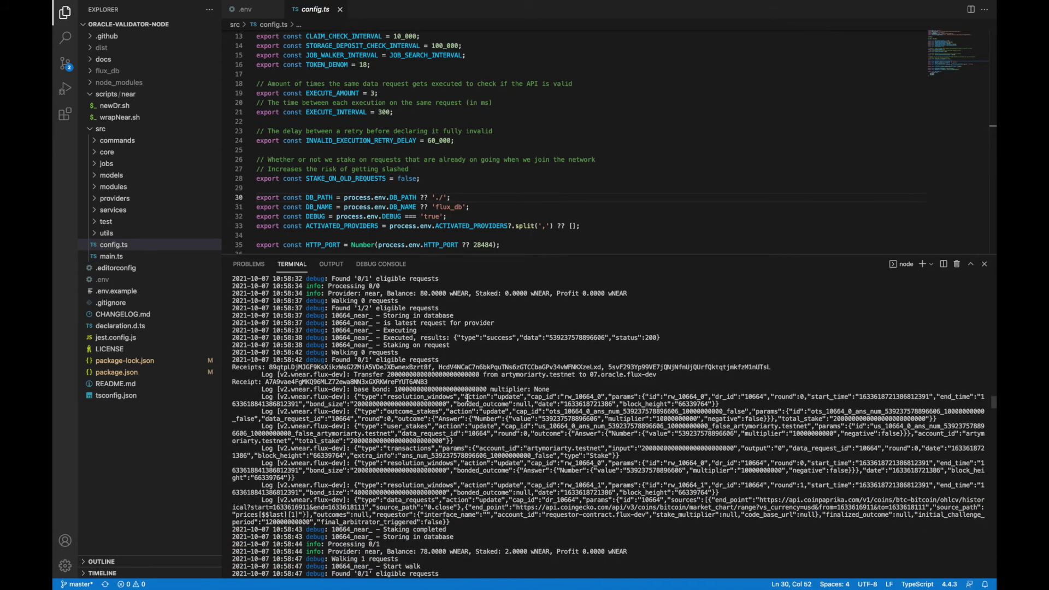
Step: Search the explorer for request 10664, review its stakes and resolution windows, and reload the page
key("super+Tab")
type("10664")
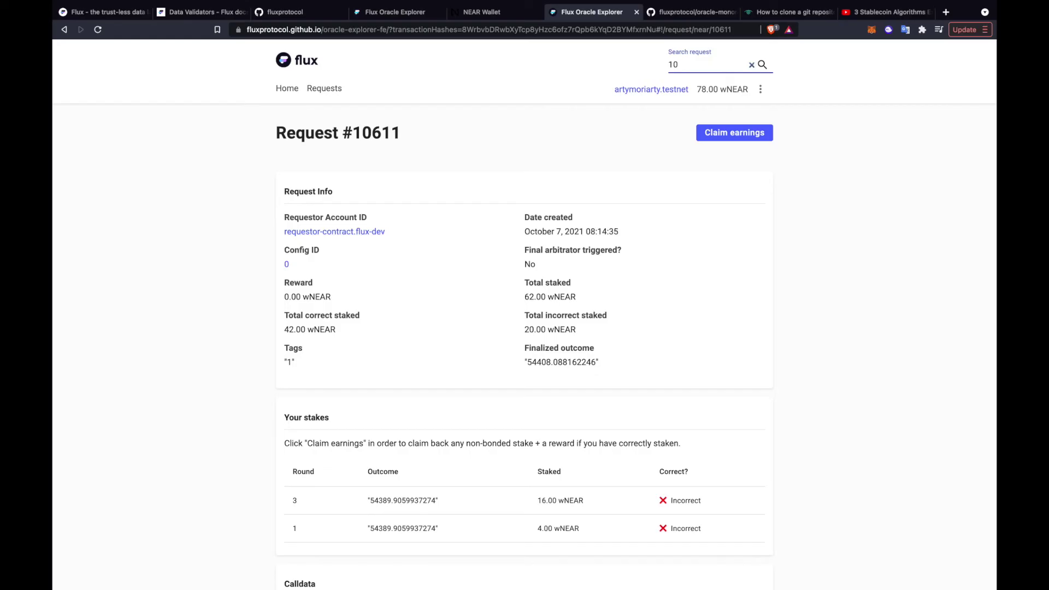
key("Return")
scroll(460, 260, "down", 3)
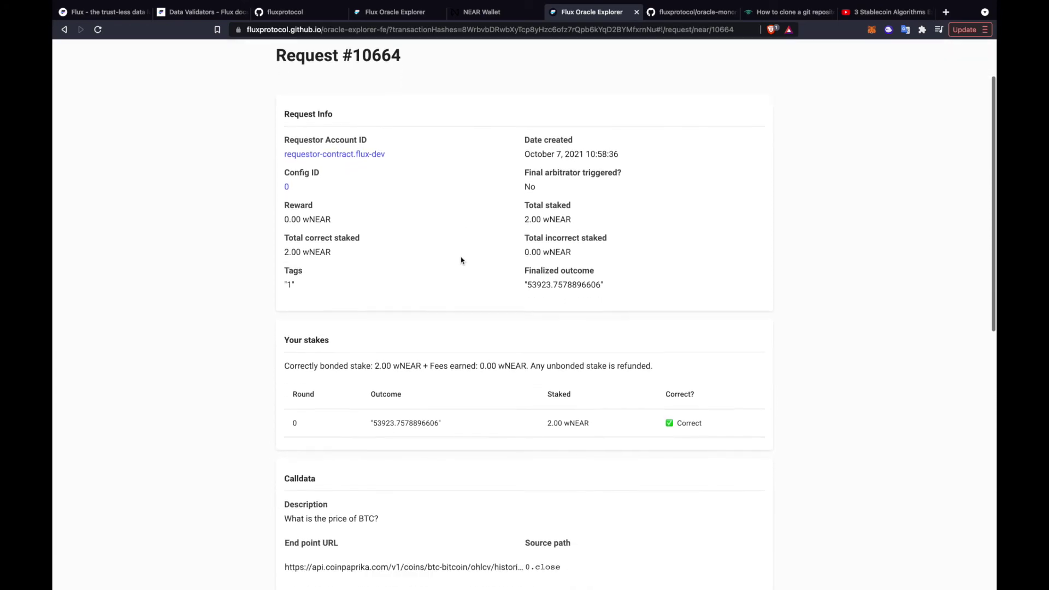
scroll(461, 260, "down", 5)
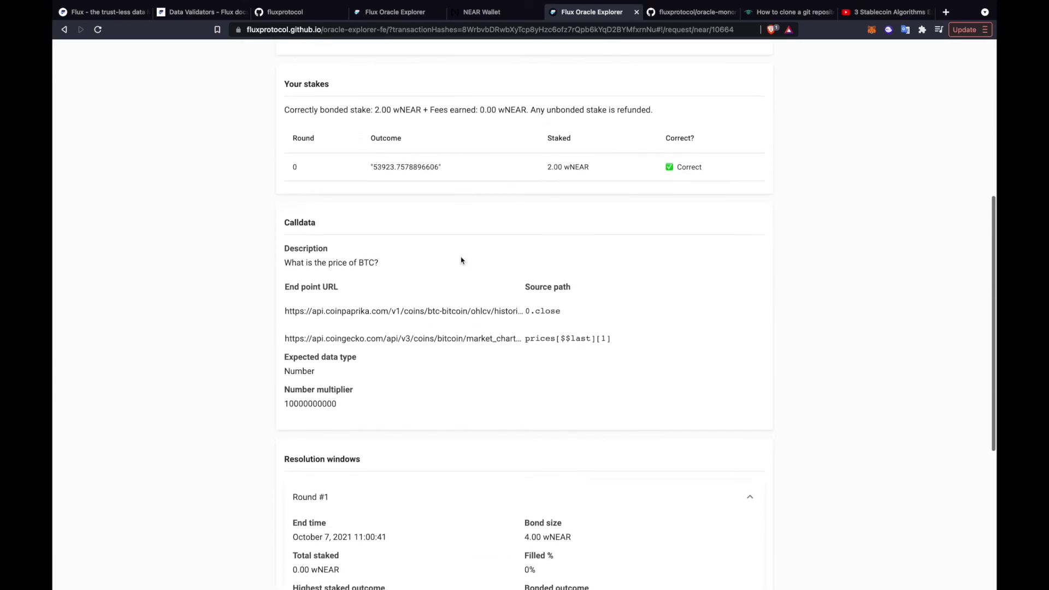
scroll(460, 260, "down", 2)
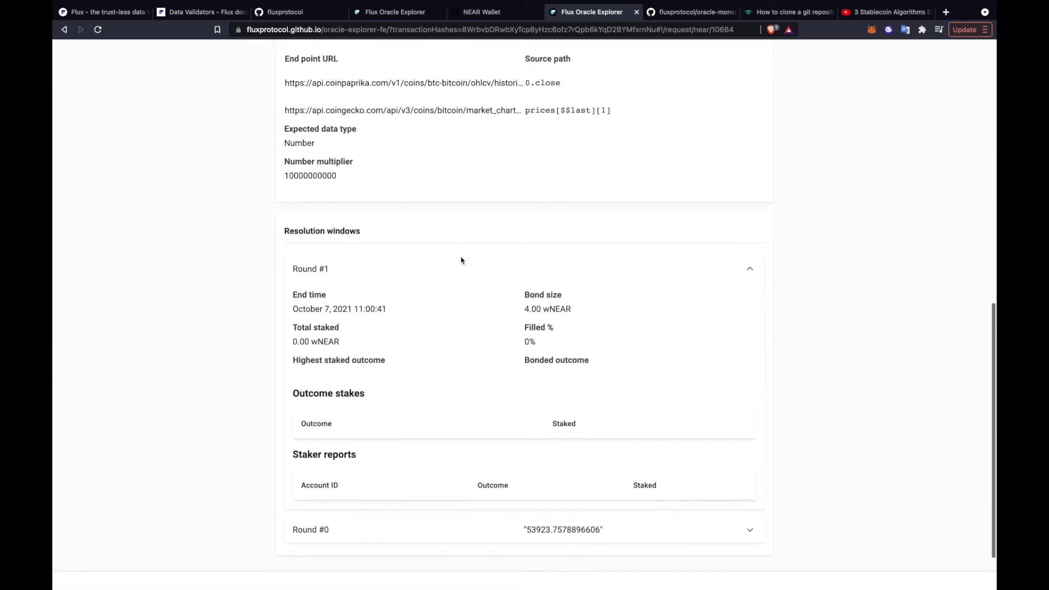
scroll(456, 529, "down", 5)
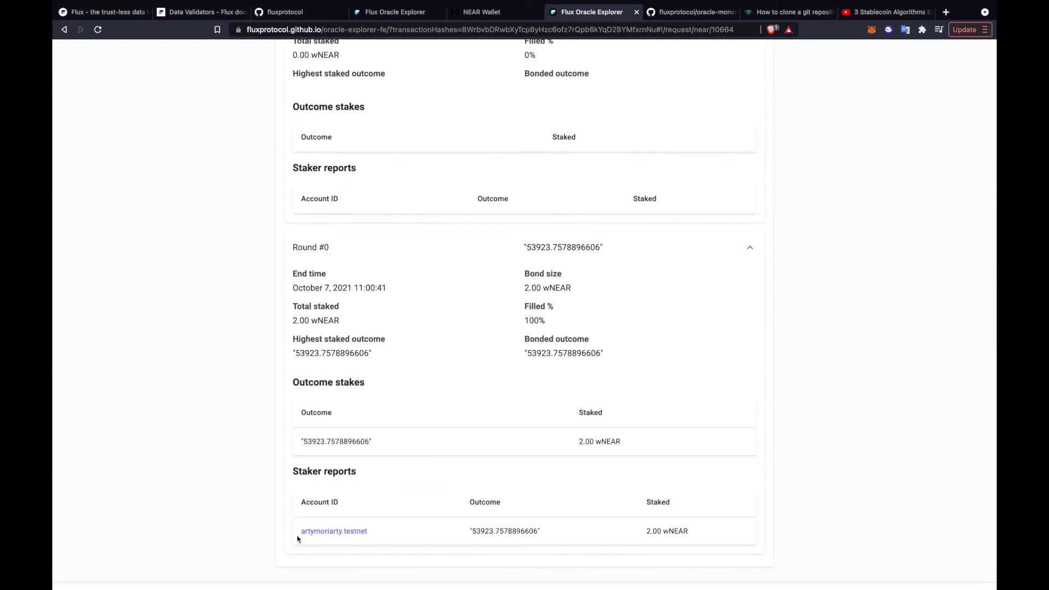
scroll(283, 531, "up", 3)
scroll(284, 530, "up", 11)
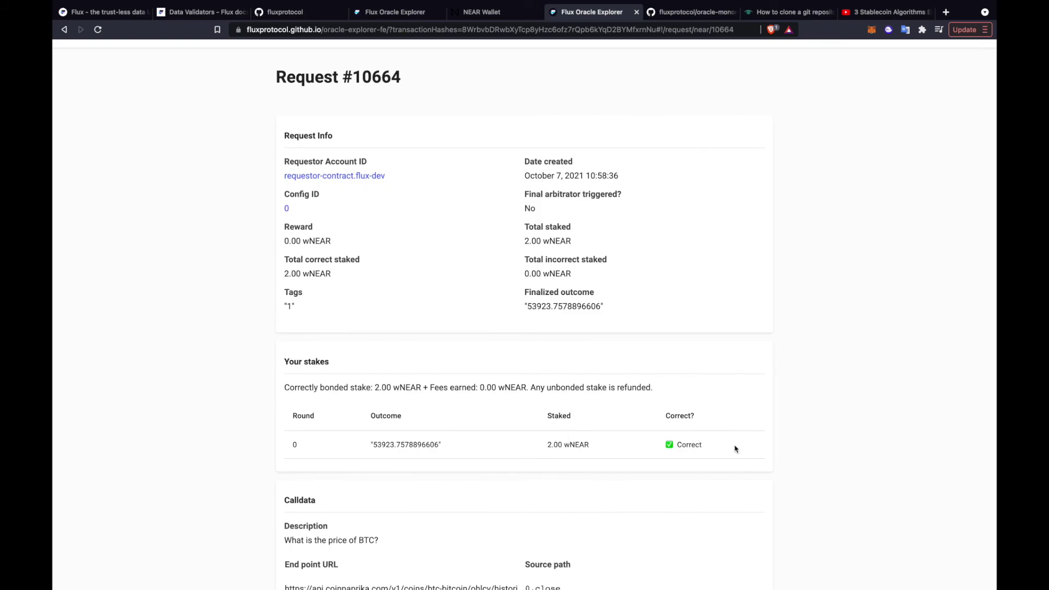
scroll(735, 447, "up", 2)
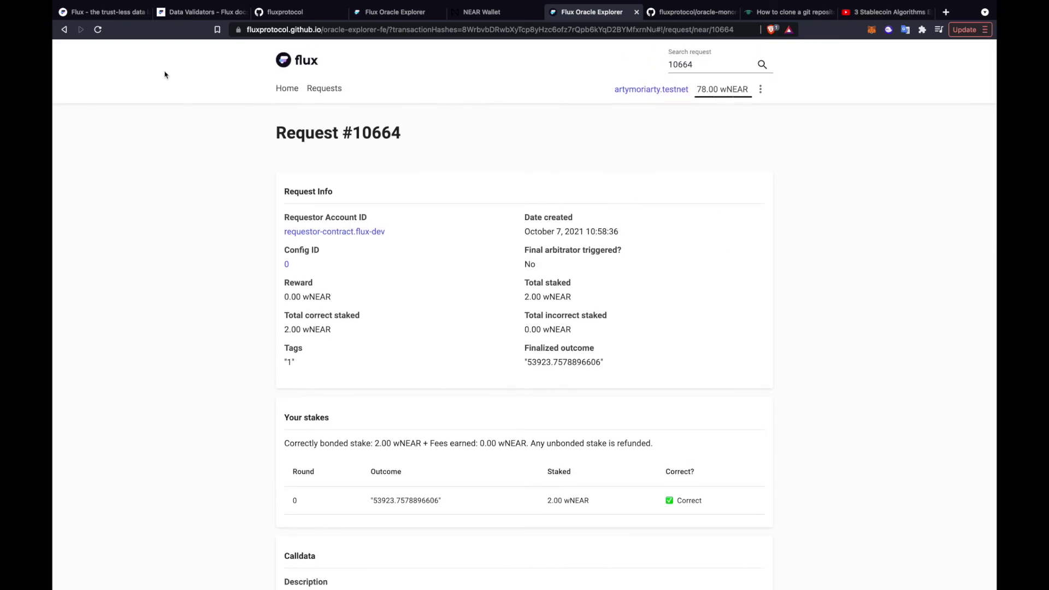
left_click(98, 29)
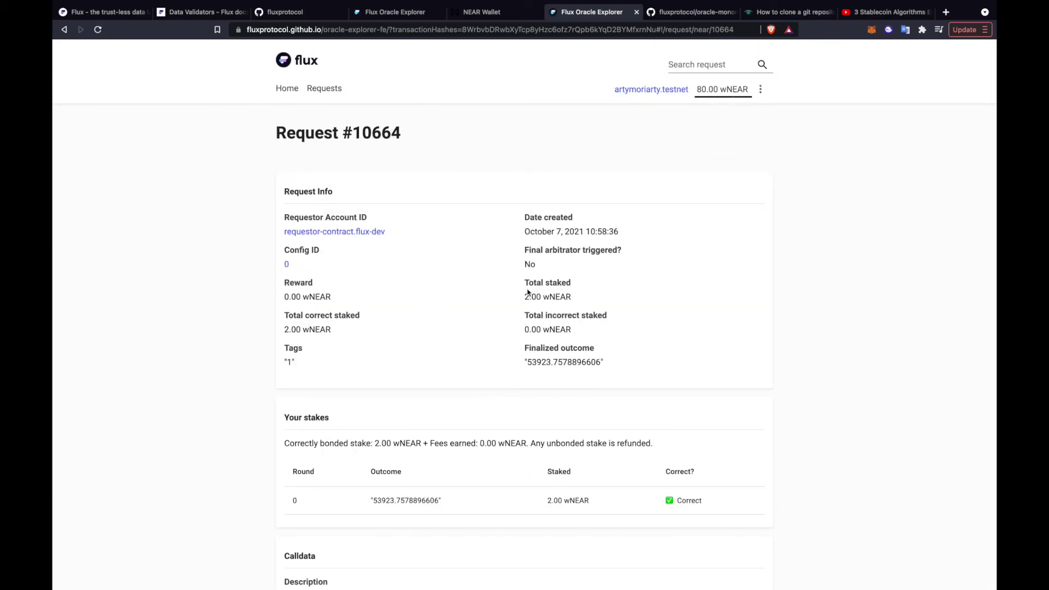